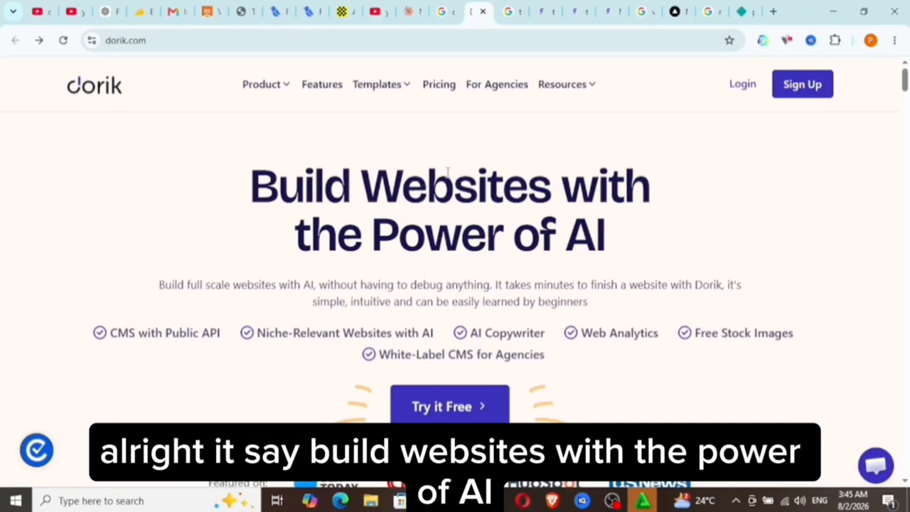
Start creating a free site from the Dorik homepage.
mouse_move(286, 88)
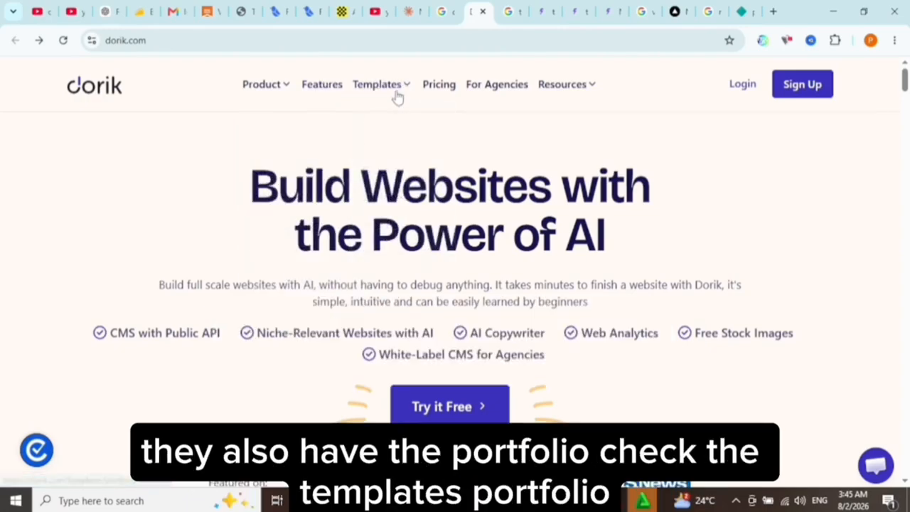
mouse_move(400, 92)
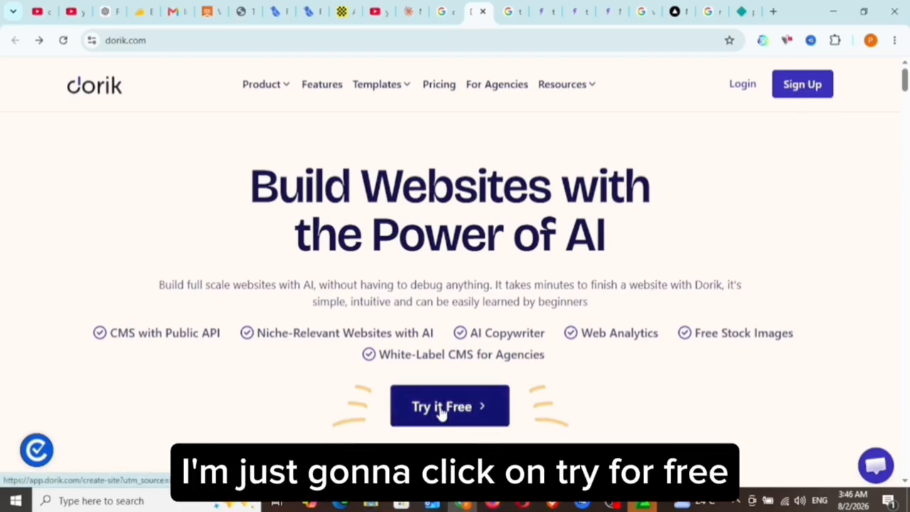
click(441, 411)
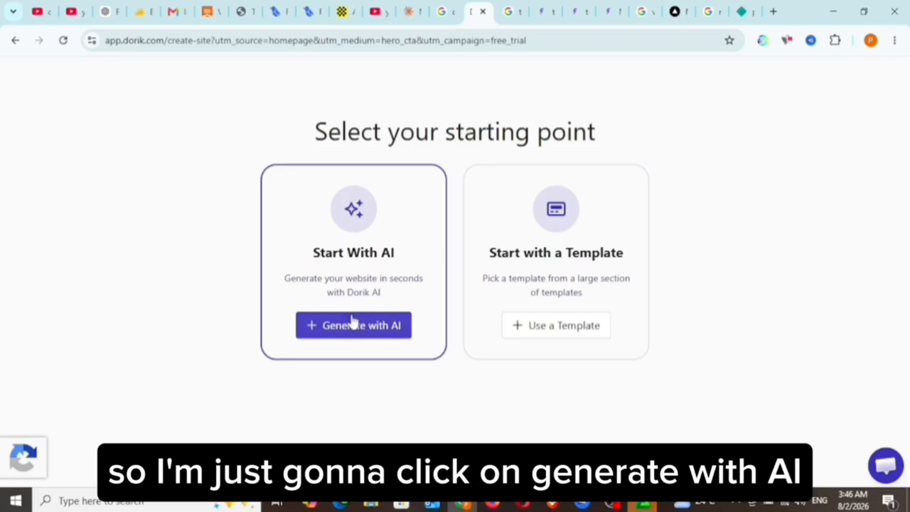
click(353, 325)
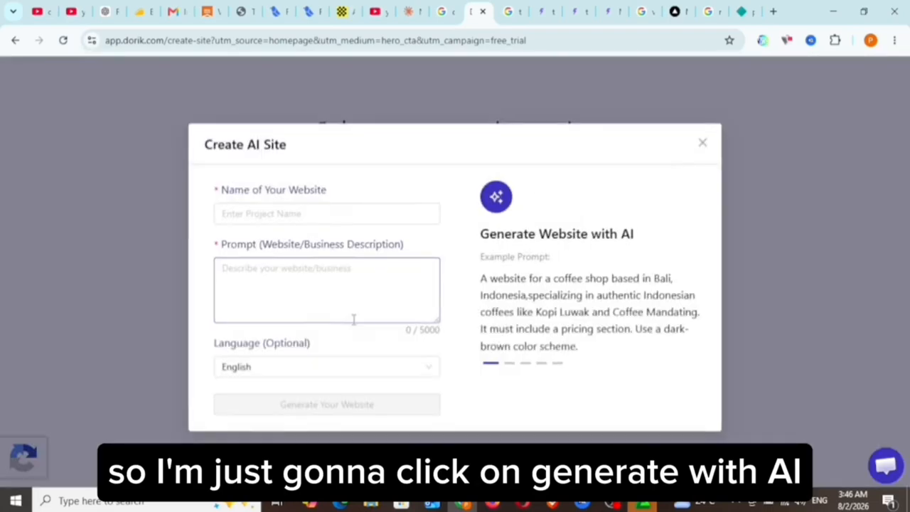
click(296, 213)
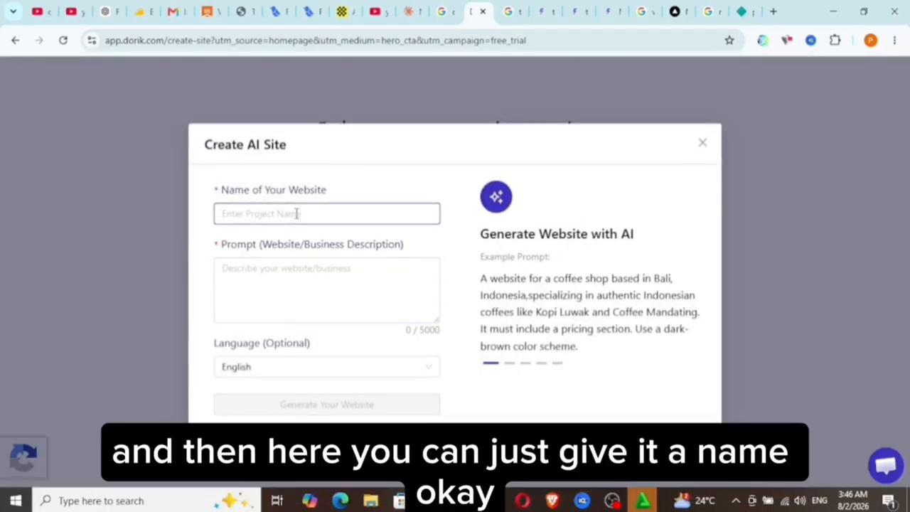
text(Paul Digital World)
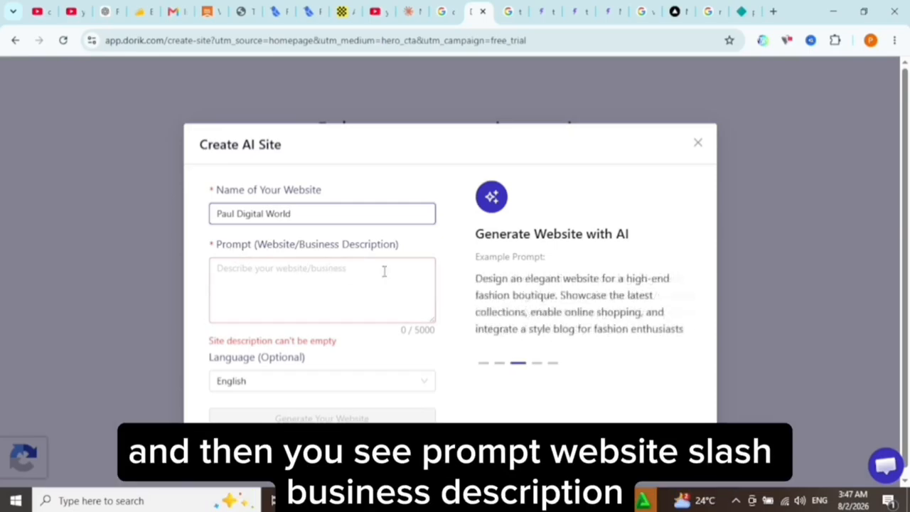
click(286, 281)
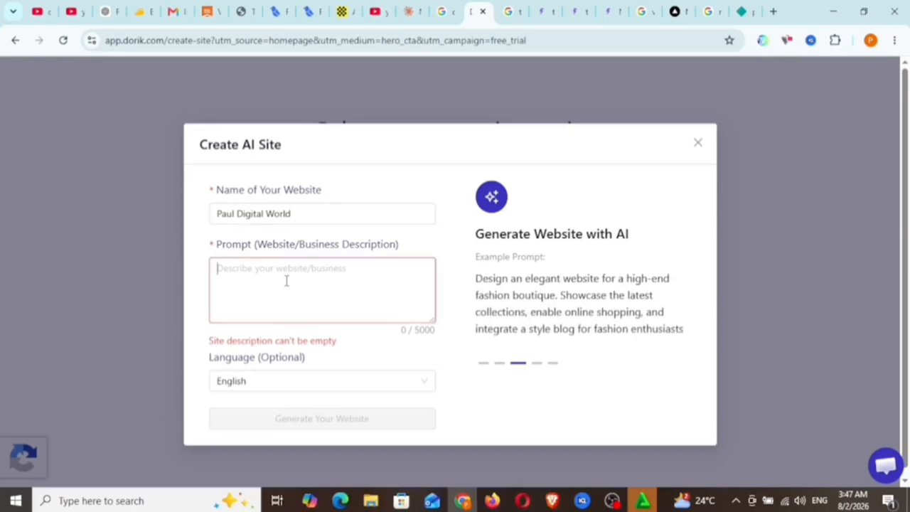
right_click(287, 280)
click(307, 334)
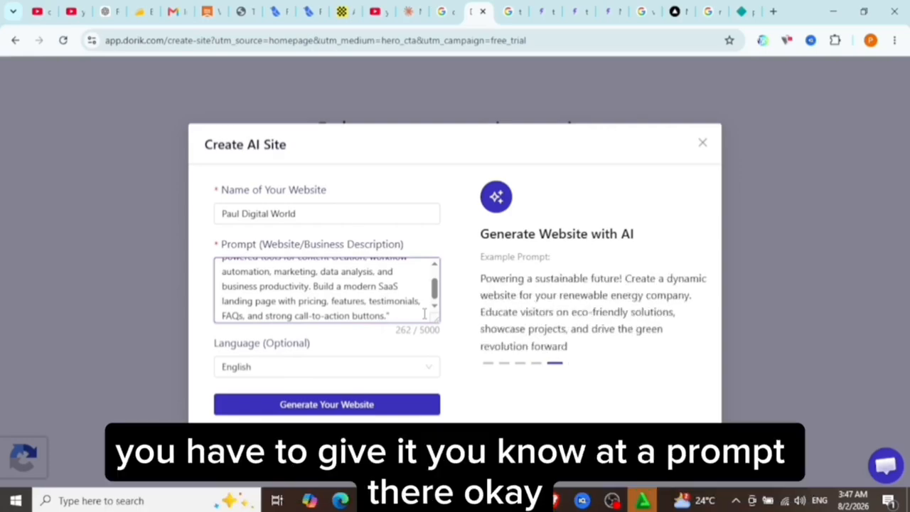
scroll(388, 313, up, 2)
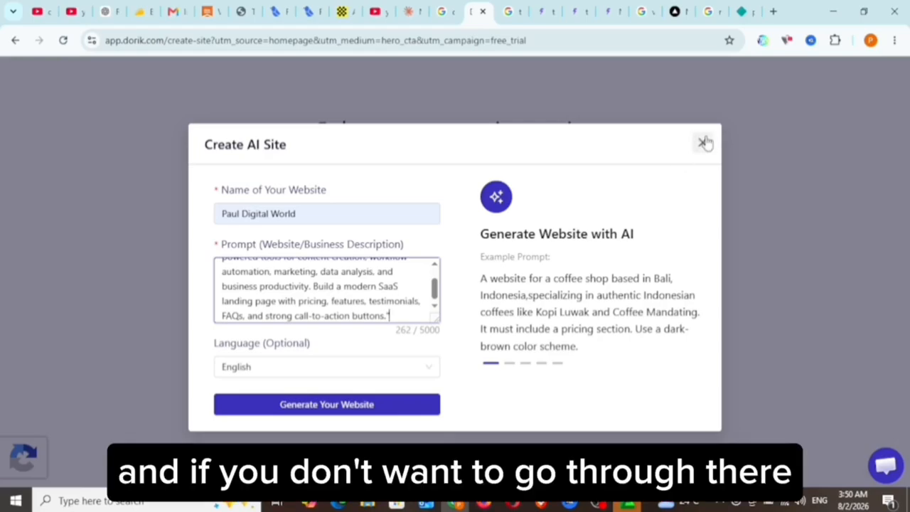
click(703, 142)
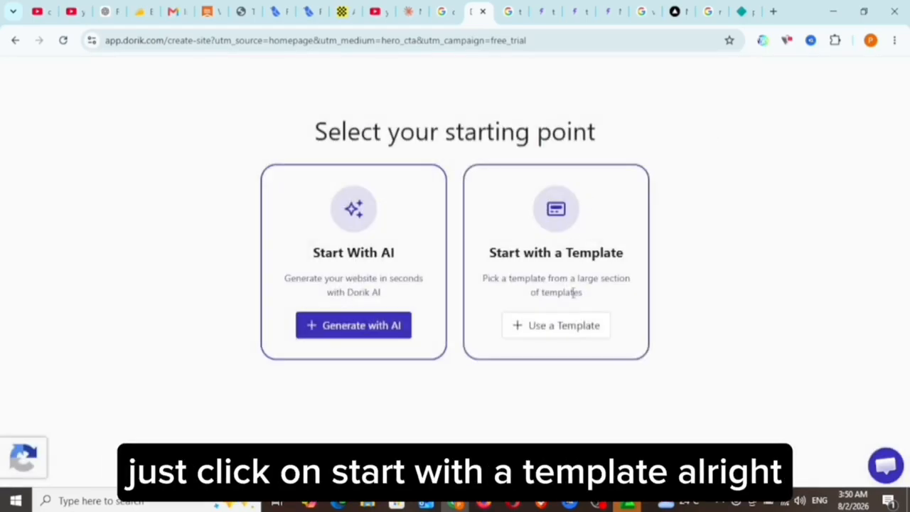
Choose to start the site from a template and browse the template gallery.
click(559, 334)
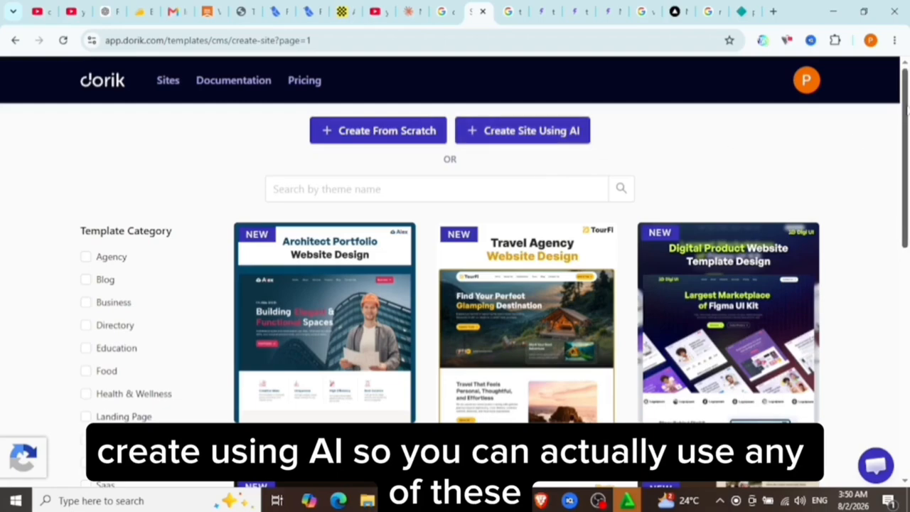
scroll(906, 107, down, 3)
scroll(906, 107, up, 2)
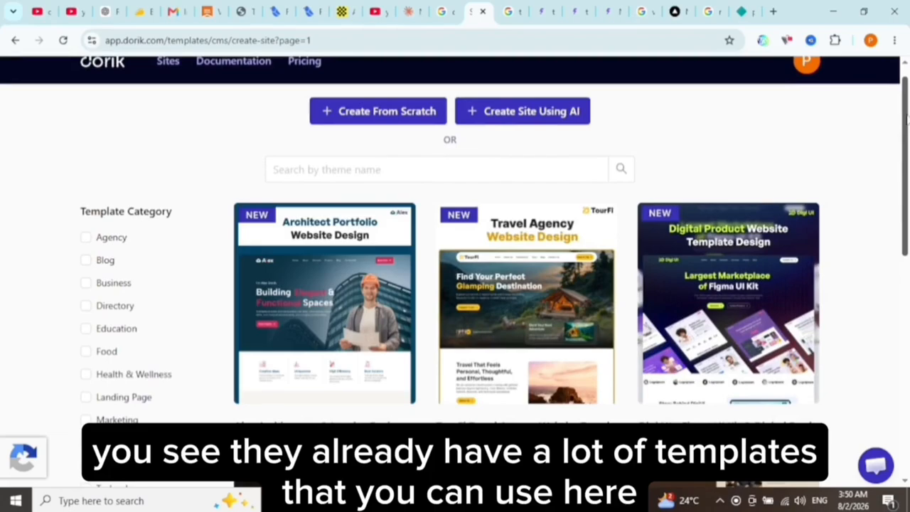
scroll(906, 119, down, 8)
scroll(906, 119, up, 9)
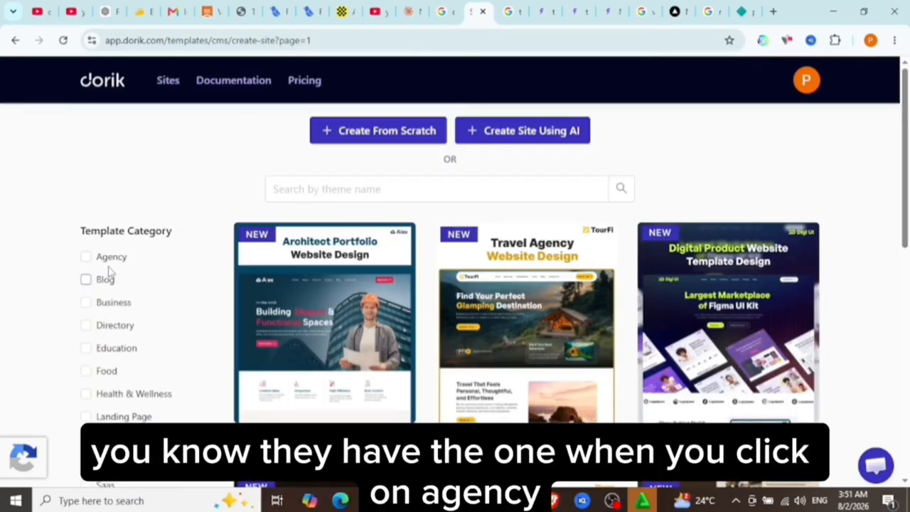
Filter the template gallery by the Agency category and look through those designs.
click(86, 258)
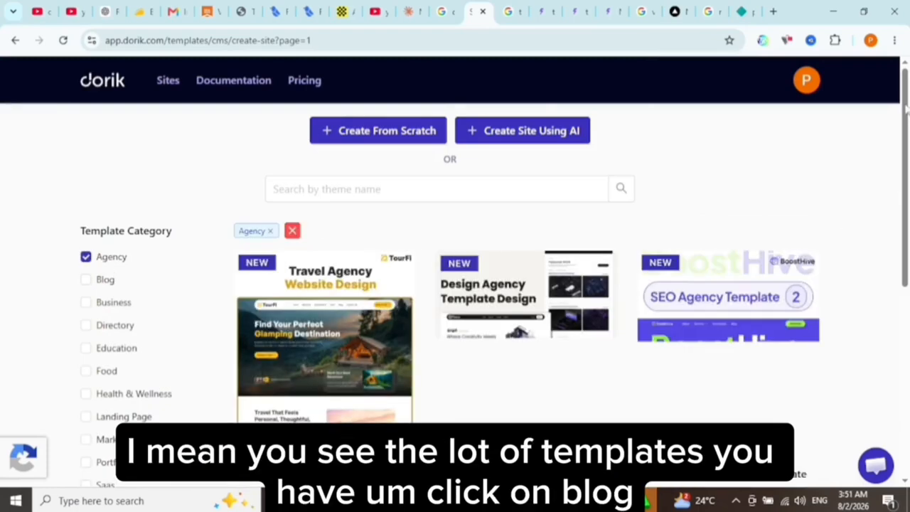
scroll(894, 177, down, 2)
scroll(894, 176, up, 1)
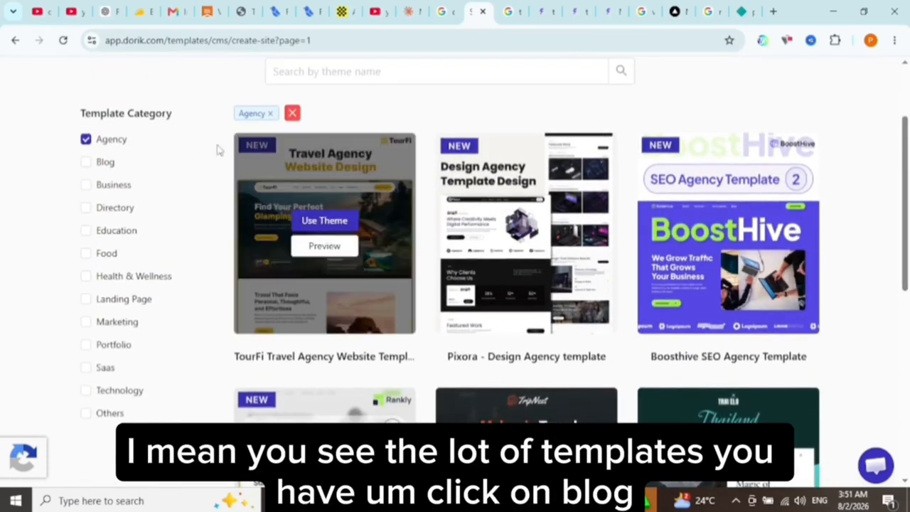
Switch the template filter from Agency to Blog and look through the blog designs.
click(86, 163)
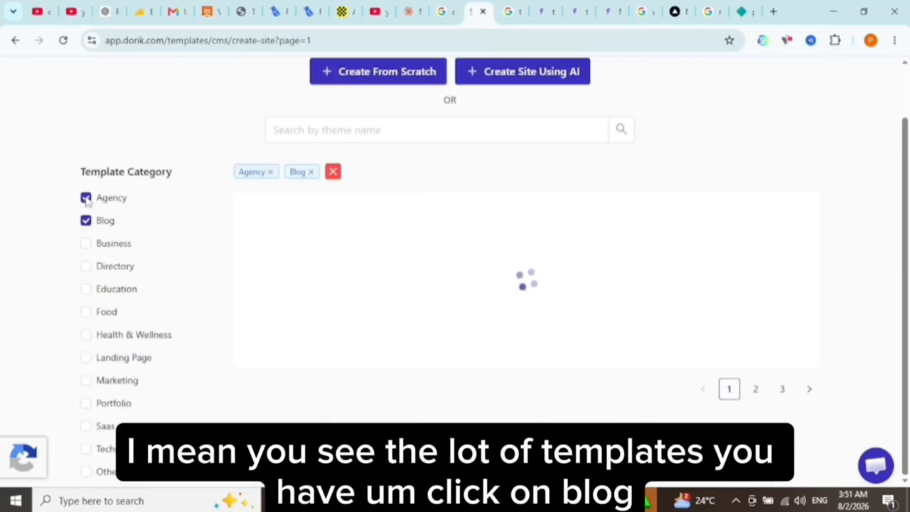
scroll(85, 199, down, 1)
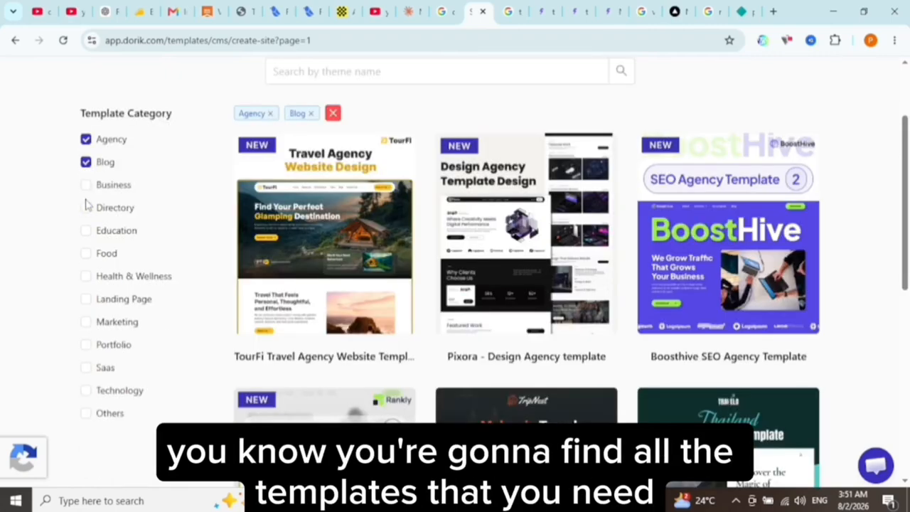
click(85, 140)
scroll(900, 153, down, 1)
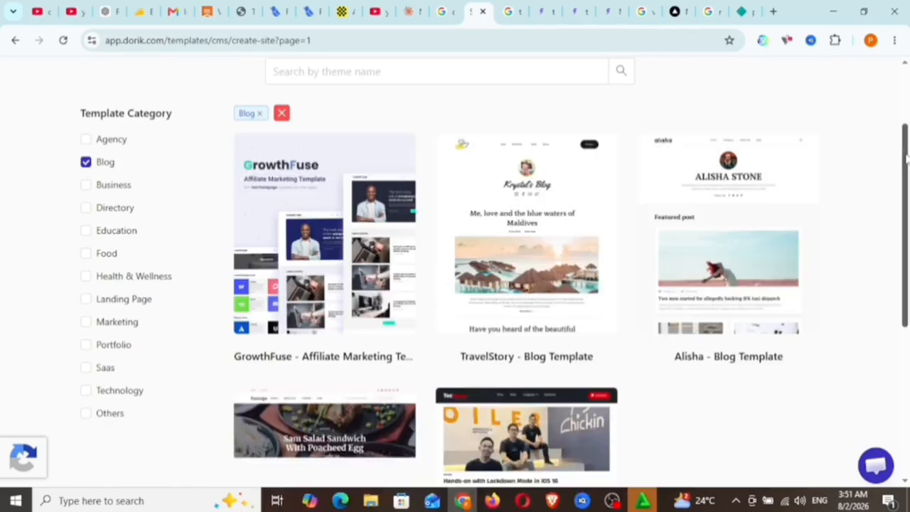
drag(906, 158, 906, 205)
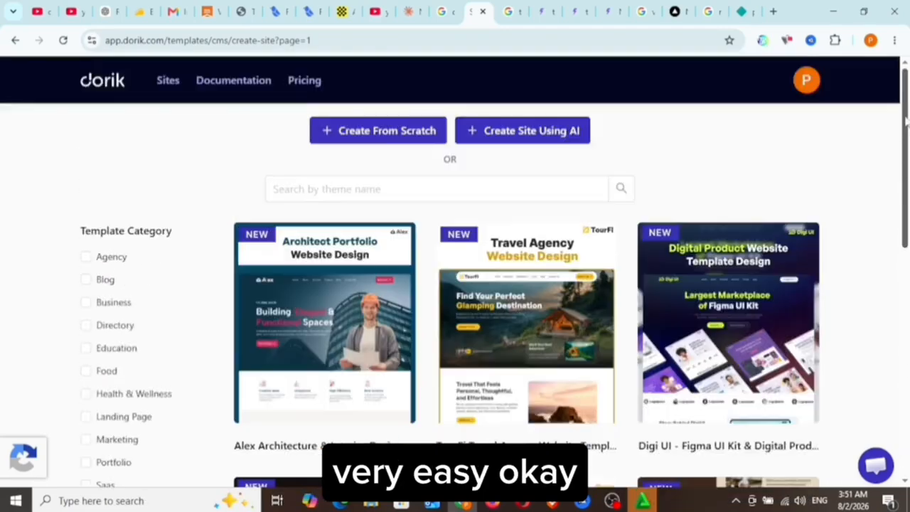
Filter the full template gallery by the Saas category and browse the matching designs.
drag(906, 116, 903, 201)
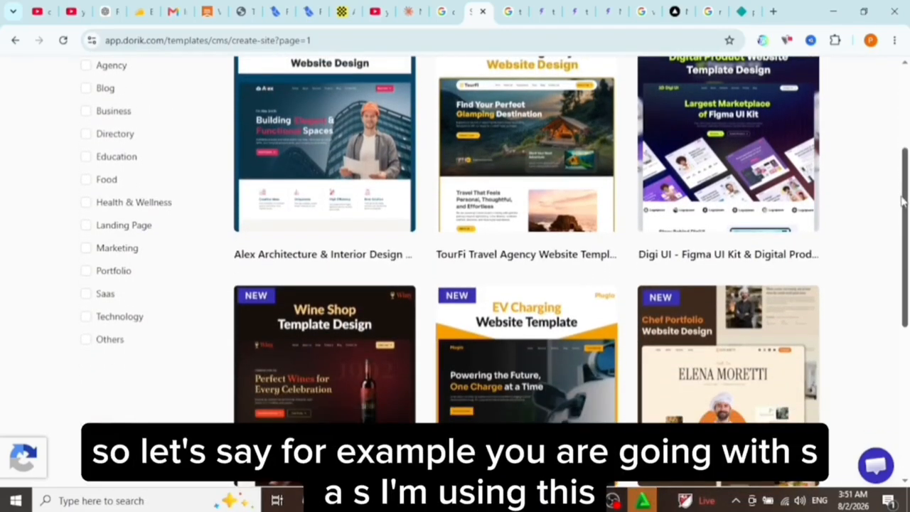
click(85, 293)
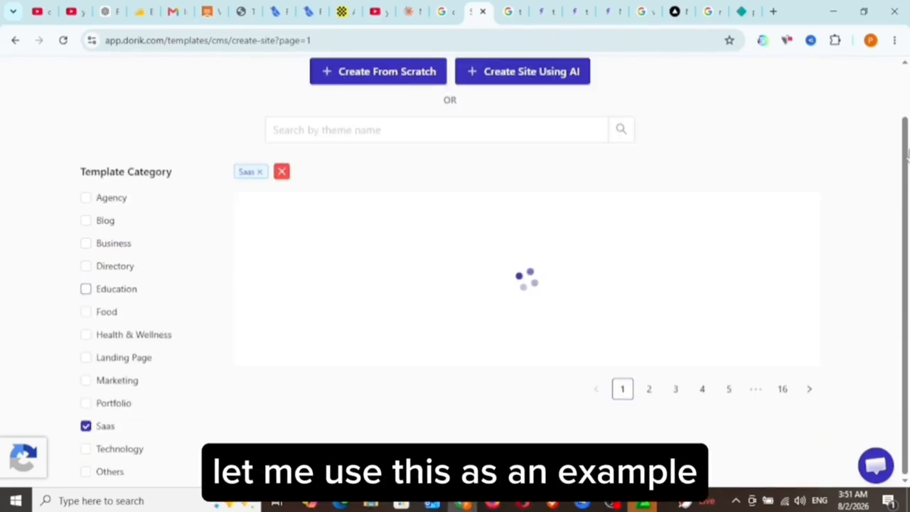
scroll(907, 132, down, 2)
drag(908, 170, 908, 129)
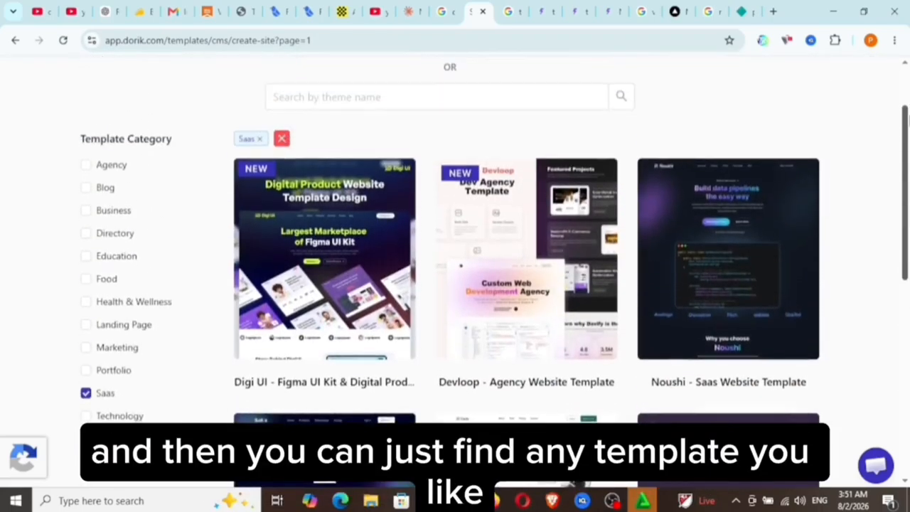
Preview the Digi UI digital product template, review its sections, and create a site using that theme.
mouse_move(507, 228)
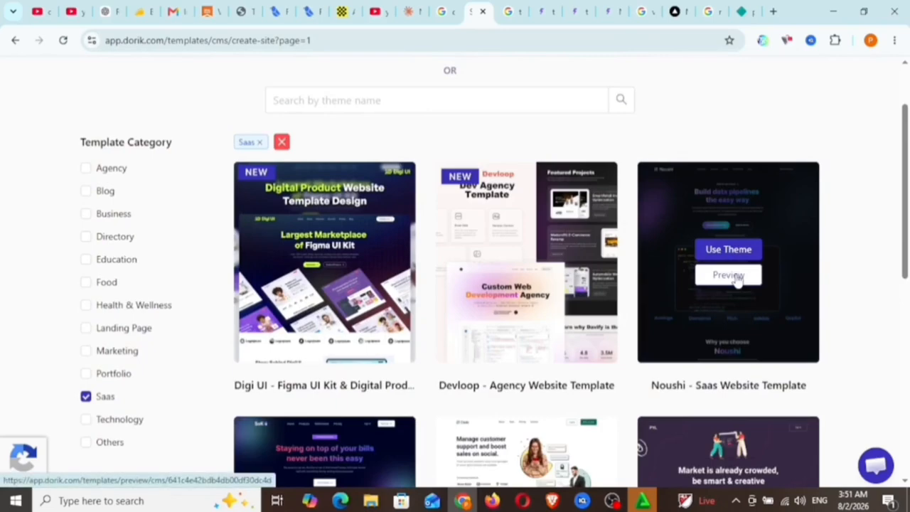
mouse_move(342, 299)
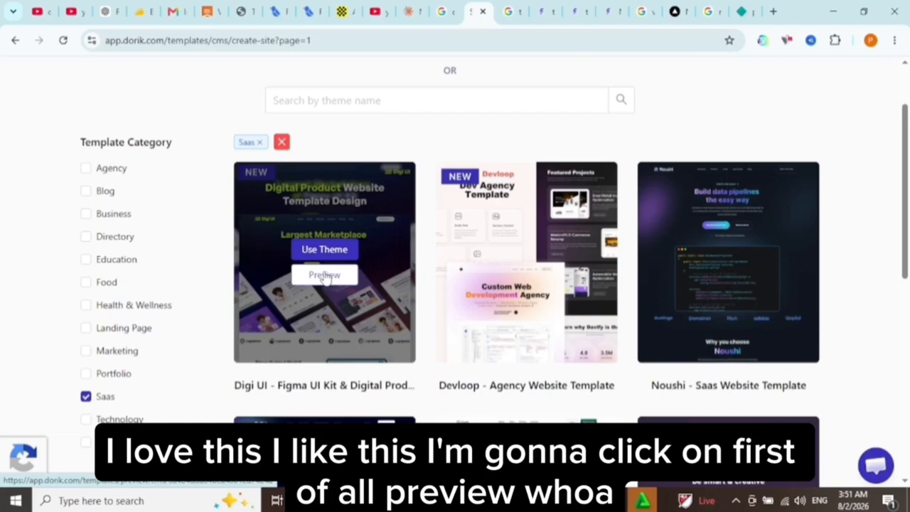
click(324, 275)
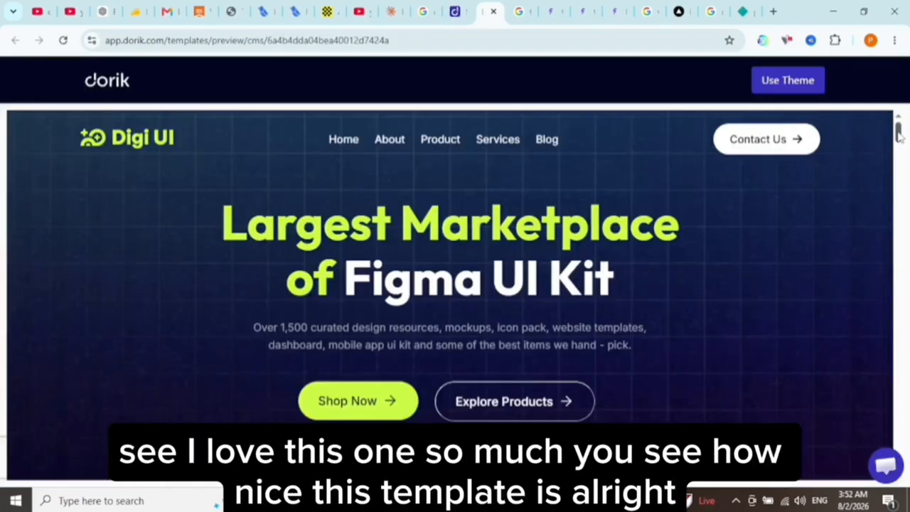
mouse_move(899, 135)
mouse_down()
mouse_move(900, 181)
mouse_move(899, 129)
mouse_up()
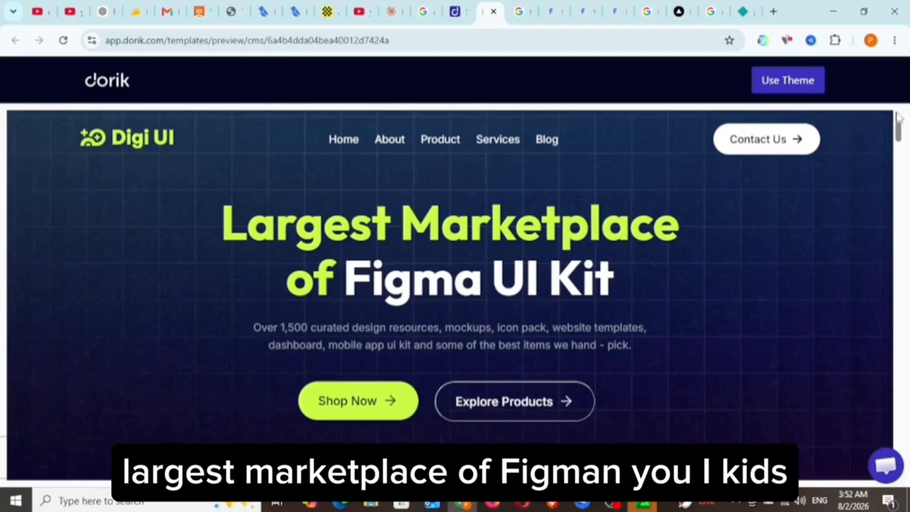
drag(899, 131, 900, 197)
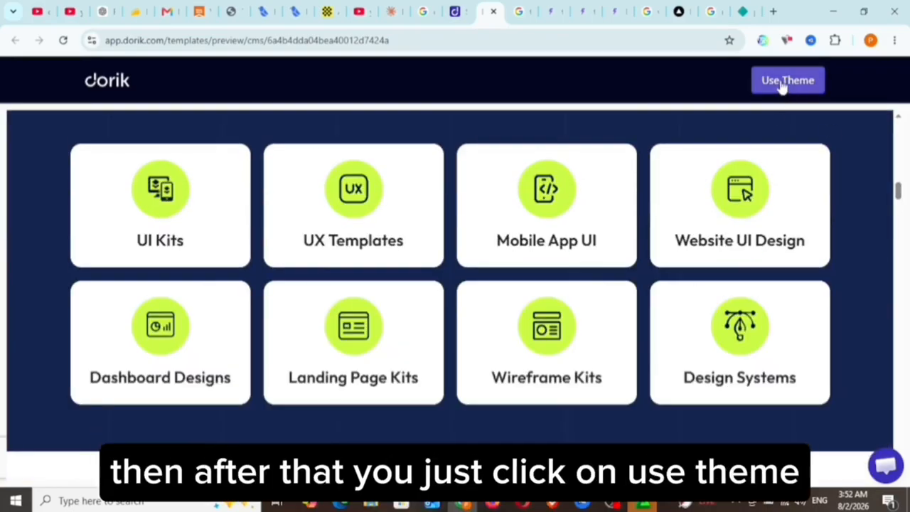
click(780, 83)
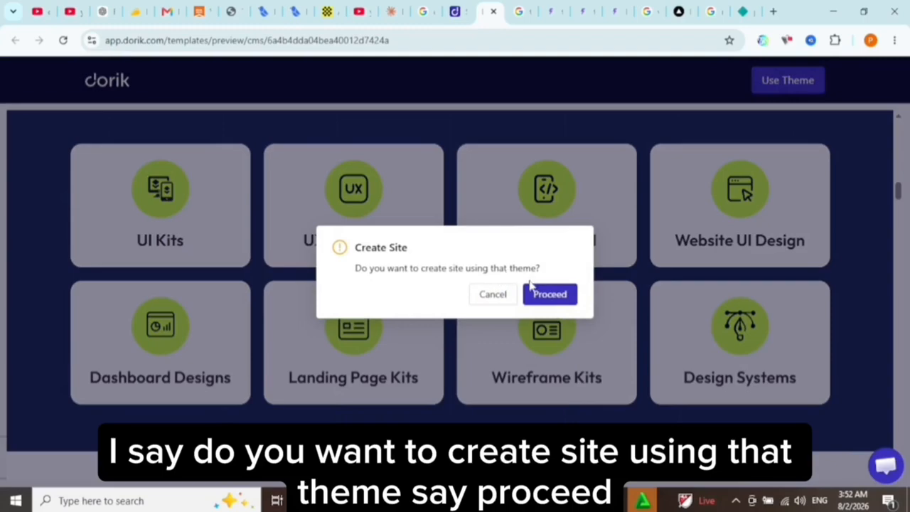
click(550, 296)
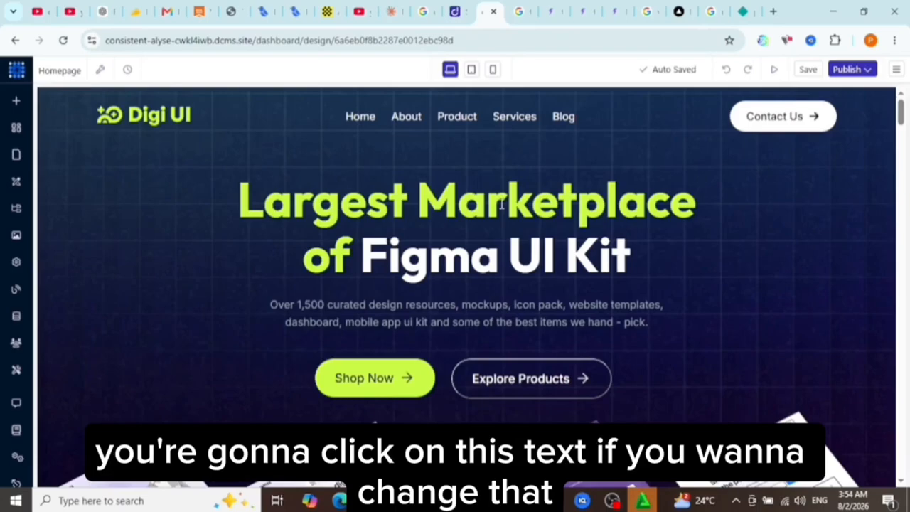
Replace the homepage hero title "Largest Marketplace of Figma UI Kit" with "Paul Digital World".
click(362, 189)
click(813, 318)
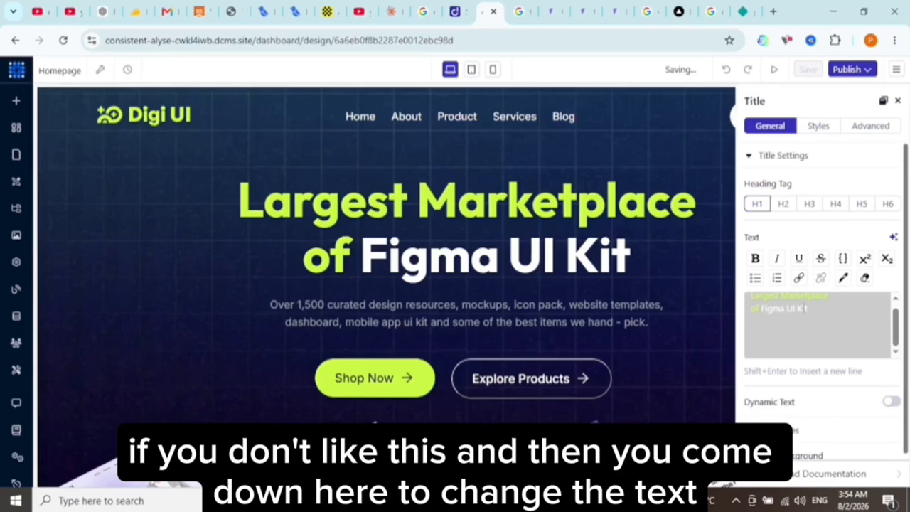
key(BackSpace)
key(BackSpace)
key(BackSpace)
key(BackSpace)
key(BackSpace)
key(BackSpace)
key(BackSpace)
key(BackSpace)
key(BackSpace)
key(BackSpace)
key(BackSpace)
key(BackSpace)
key(BackSpace)
key(BackSpace)
key(BackSpace)
key(BackSpace)
key(BackSpace)
key(BackSpace)
key(BackSpace)
key(BackSpace)
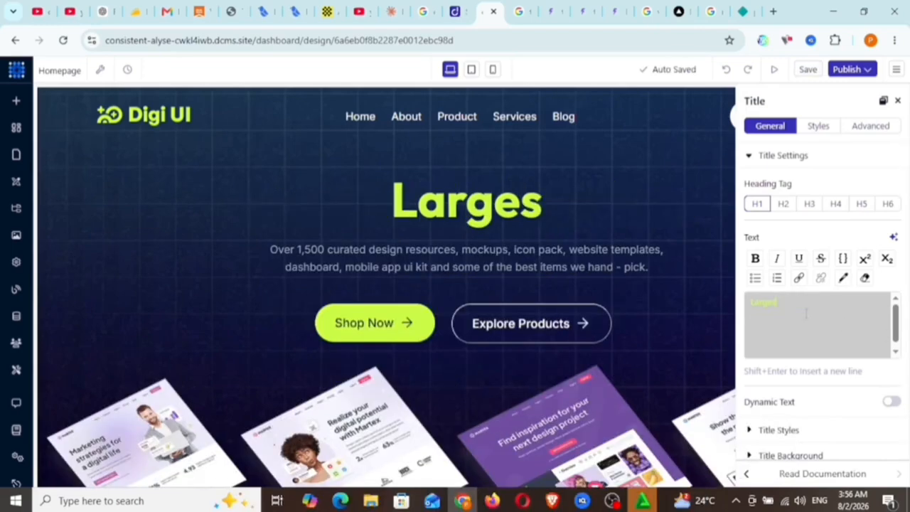
key(BackSpace)
key(BackSpace)
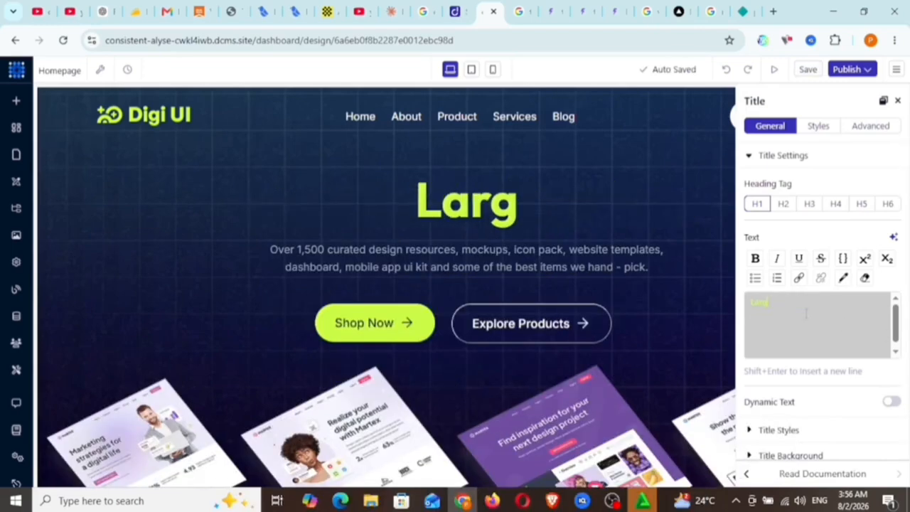
key(BackSpace)
key(ctrl+a)
text(Paul Digital World)
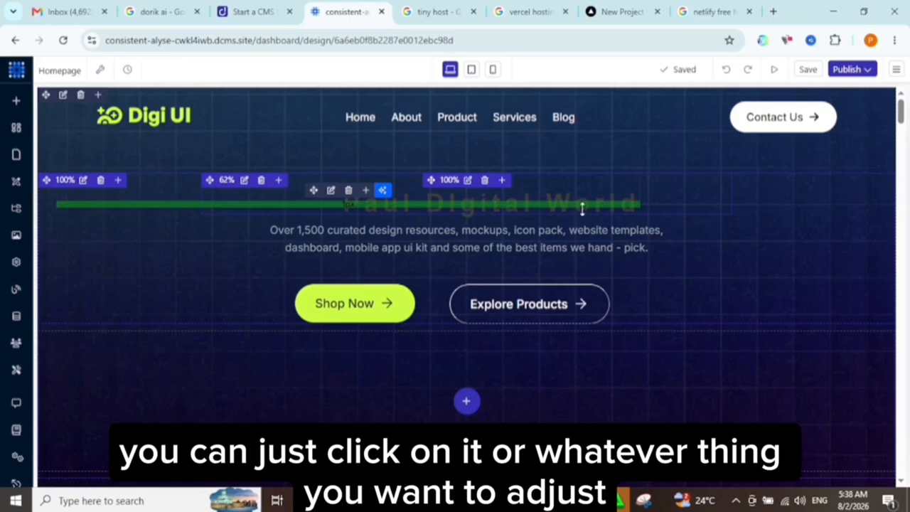
Select the homepage hero title's whole text and make it bold.
click(630, 209)
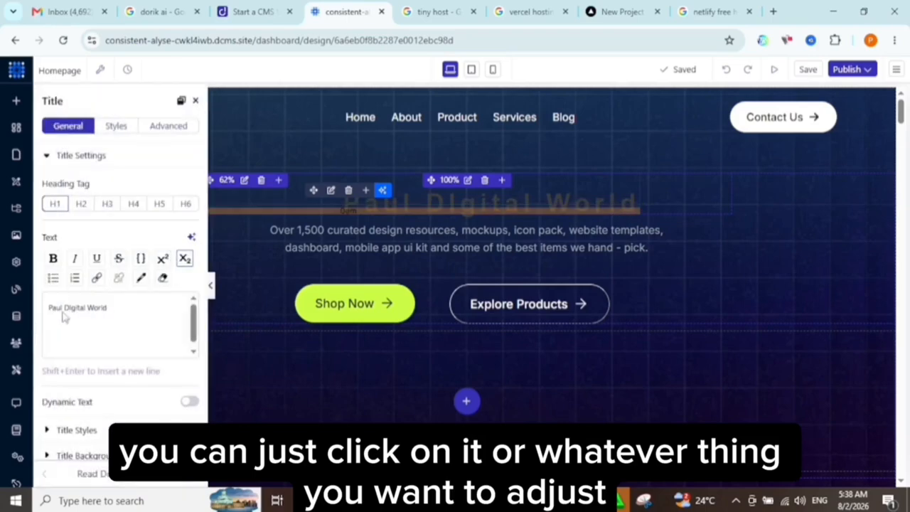
click(111, 315)
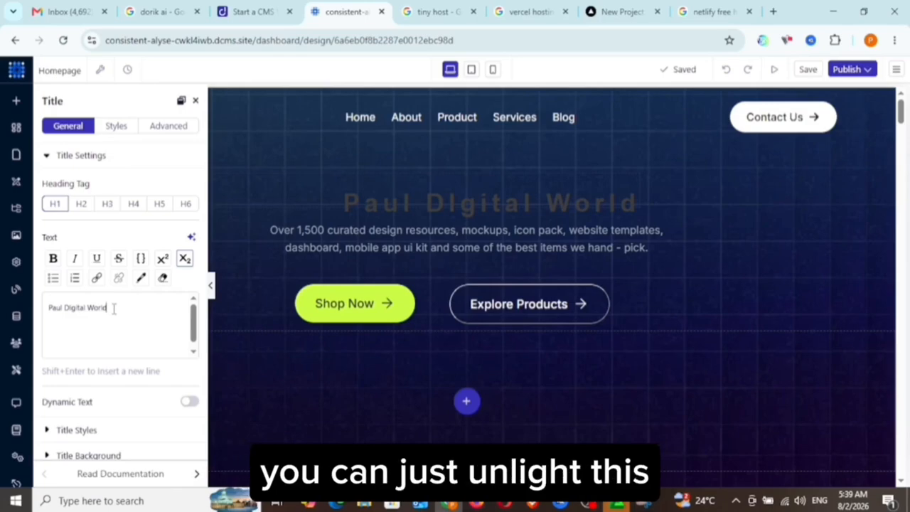
triple_click(113, 308)
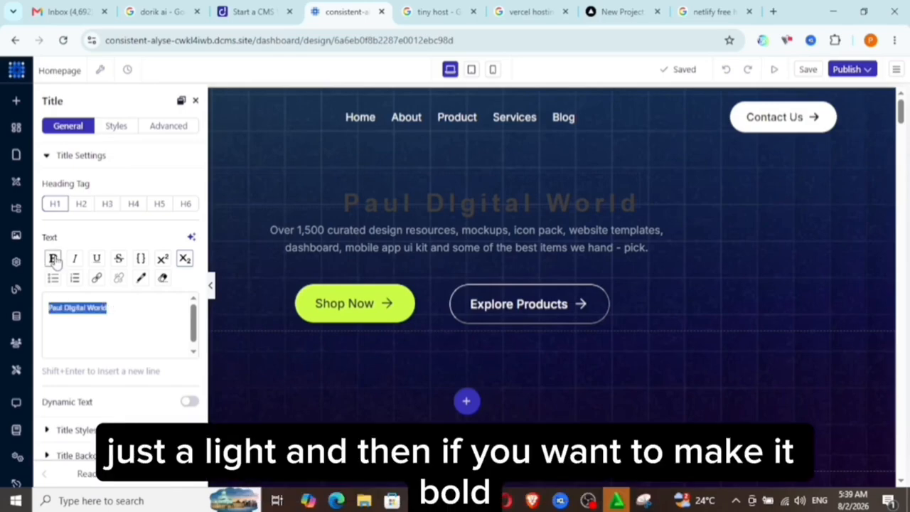
click(54, 258)
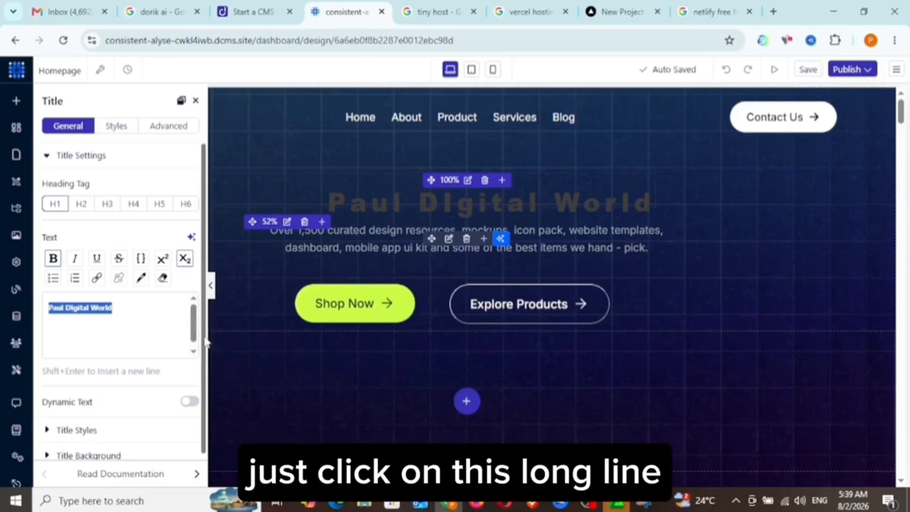
In the hero title's style settings, keep the line height at 1 and set the letter spacing to 12 px.
scroll(205, 384, down, 1)
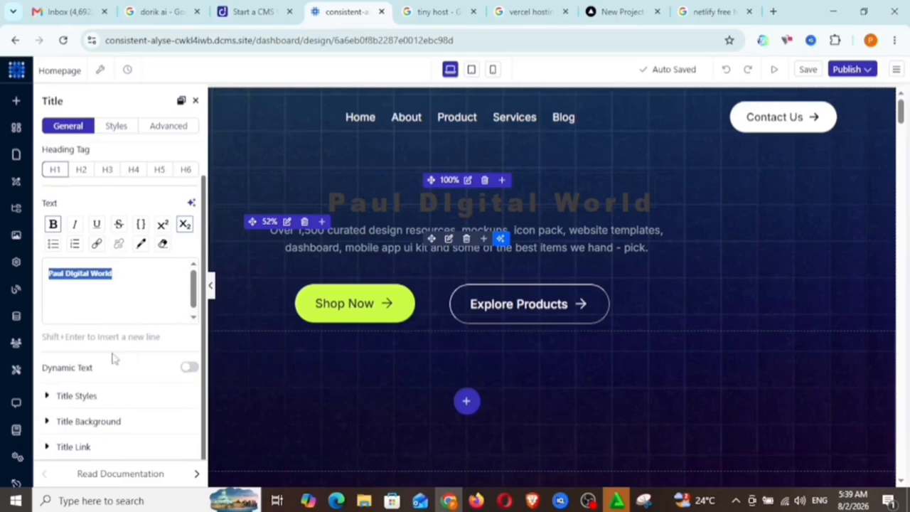
click(46, 396)
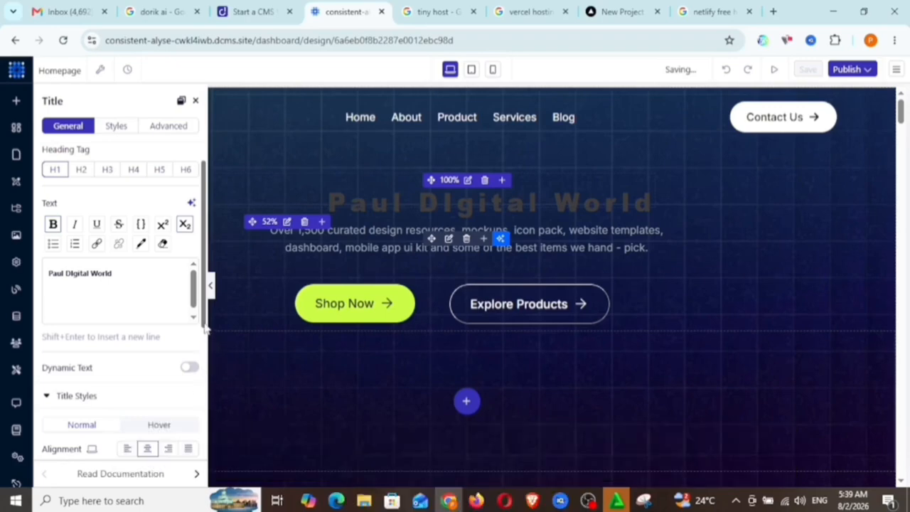
scroll(85, 346, down, 5)
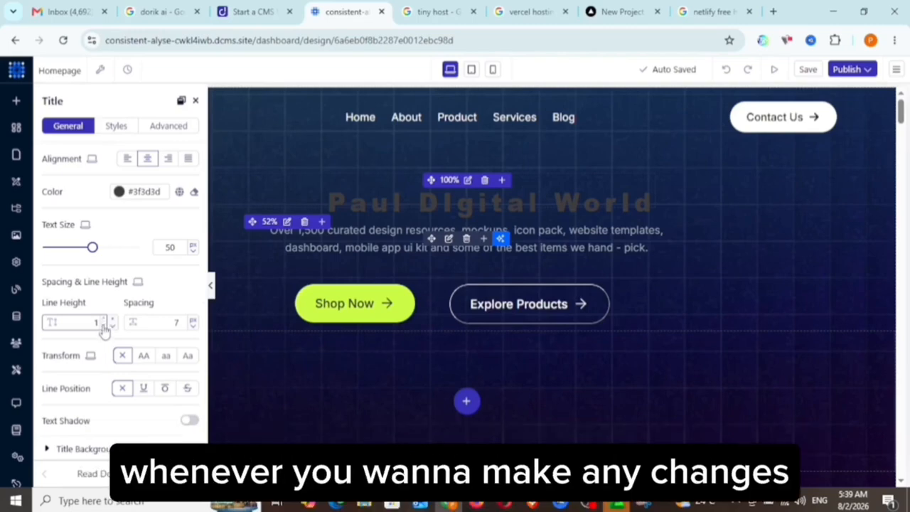
click(104, 327)
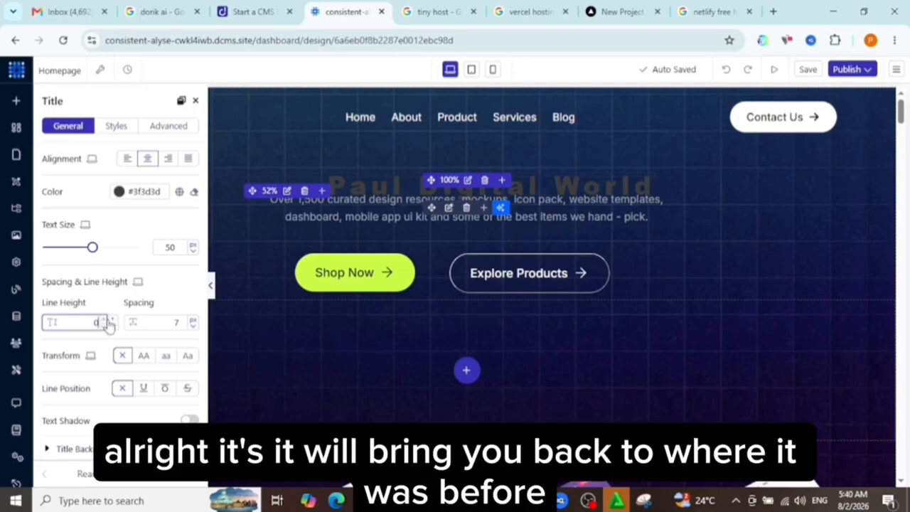
click(104, 320)
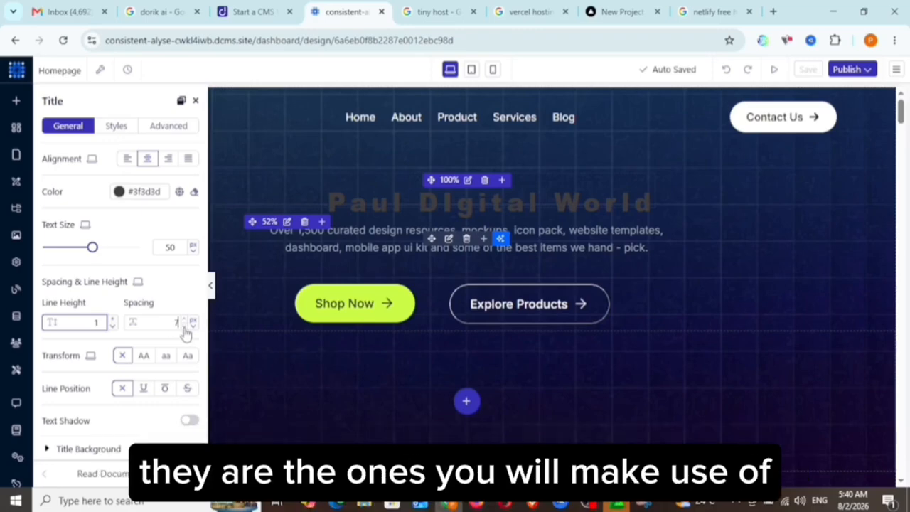
click(184, 328)
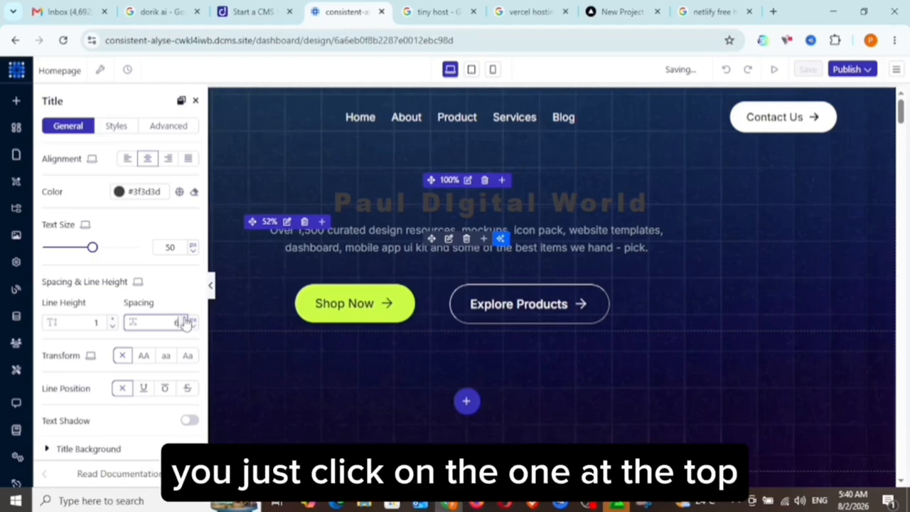
click(184, 322)
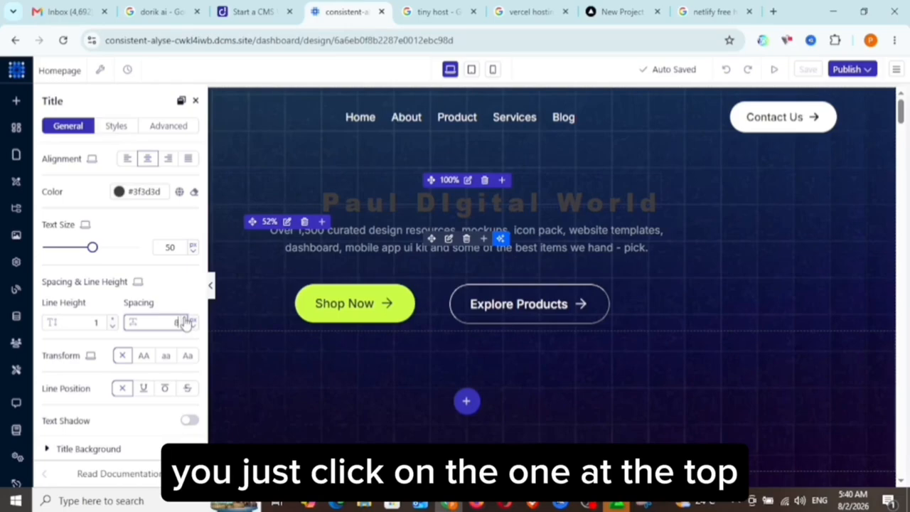
click(184, 322)
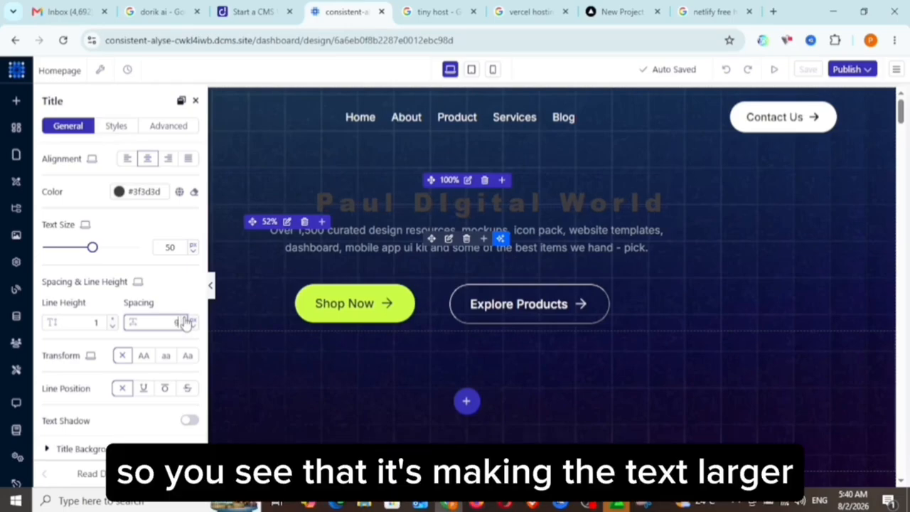
click(185, 322)
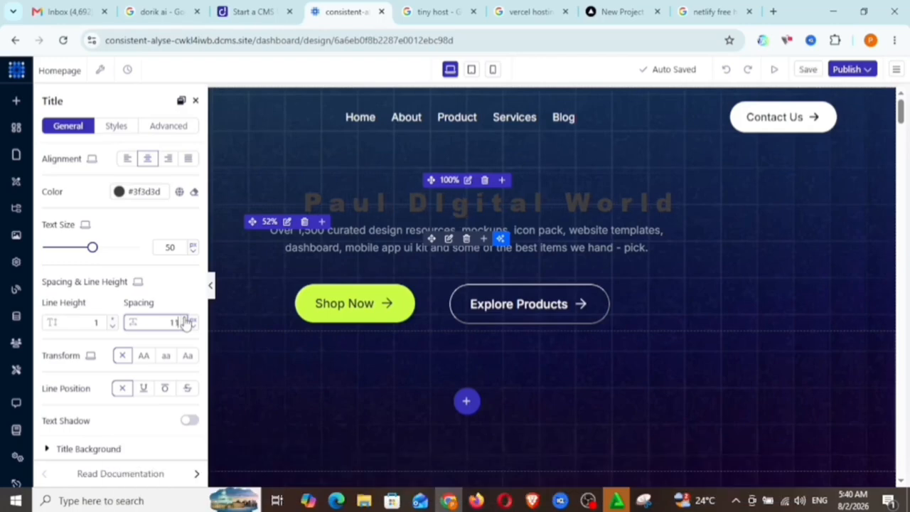
click(184, 322)
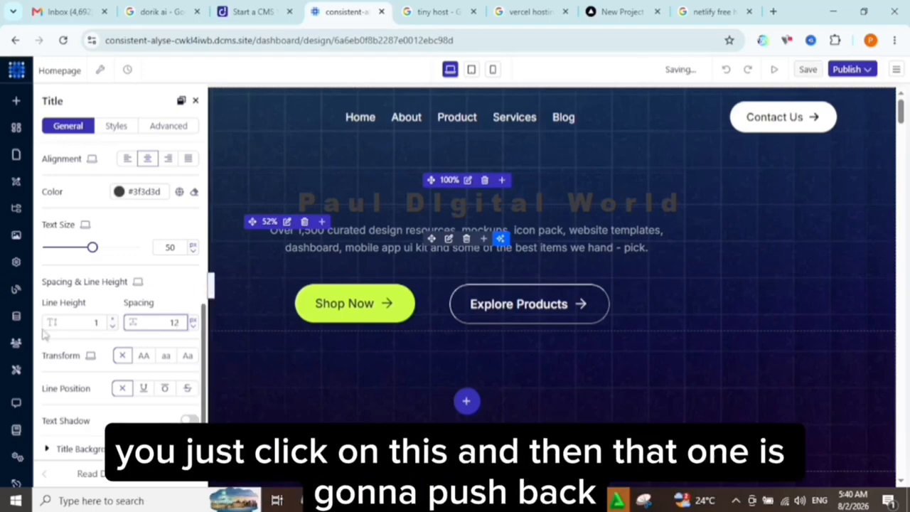
Change the hero title's text color to the off-white #F2ECEC.
click(210, 295)
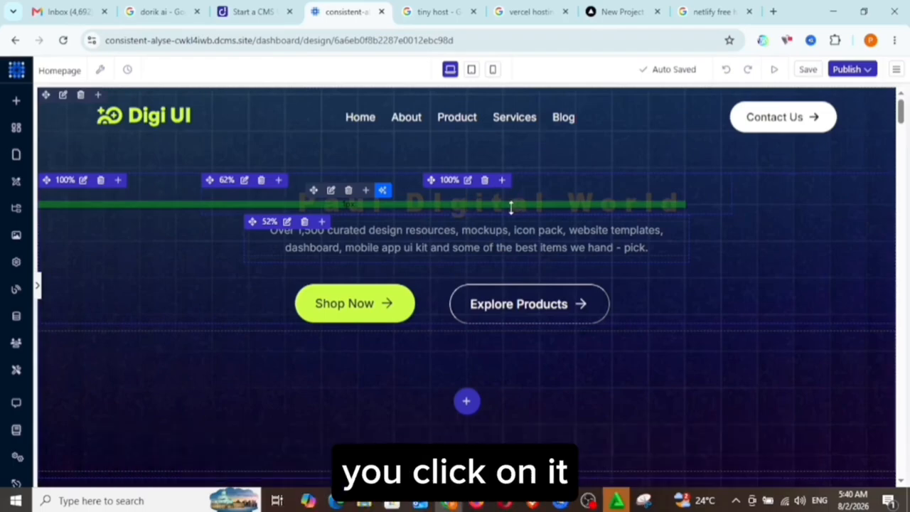
click(487, 206)
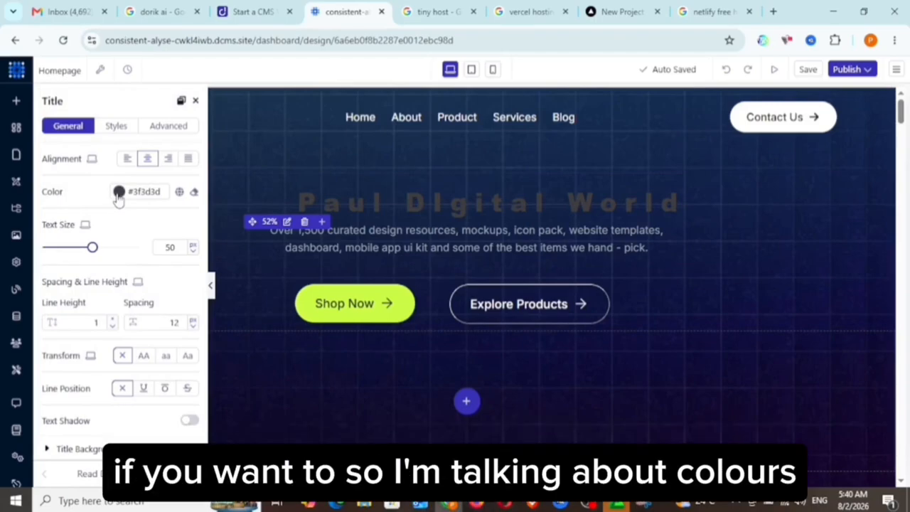
click(118, 195)
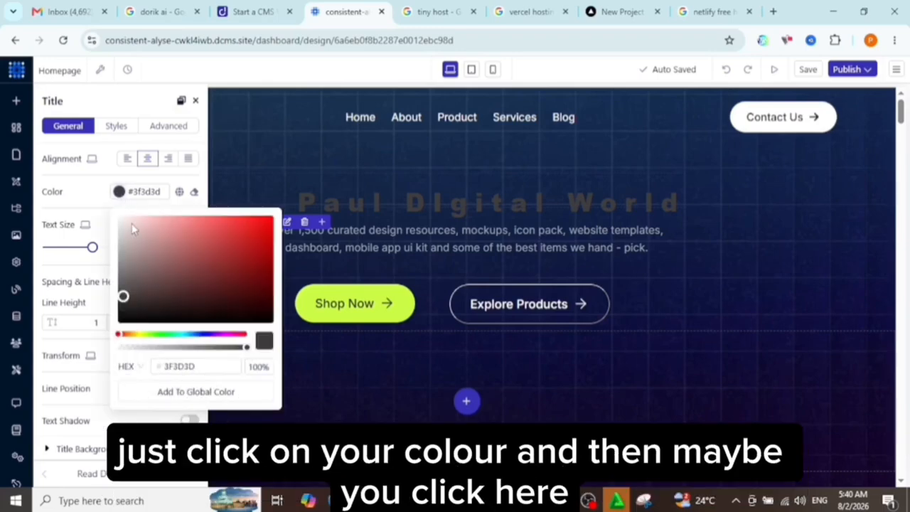
click(123, 225)
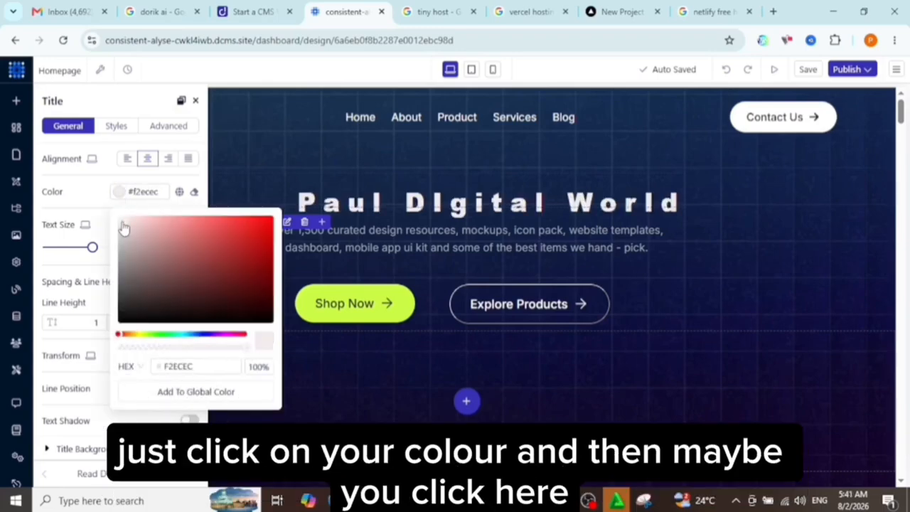
click(533, 214)
click(501, 239)
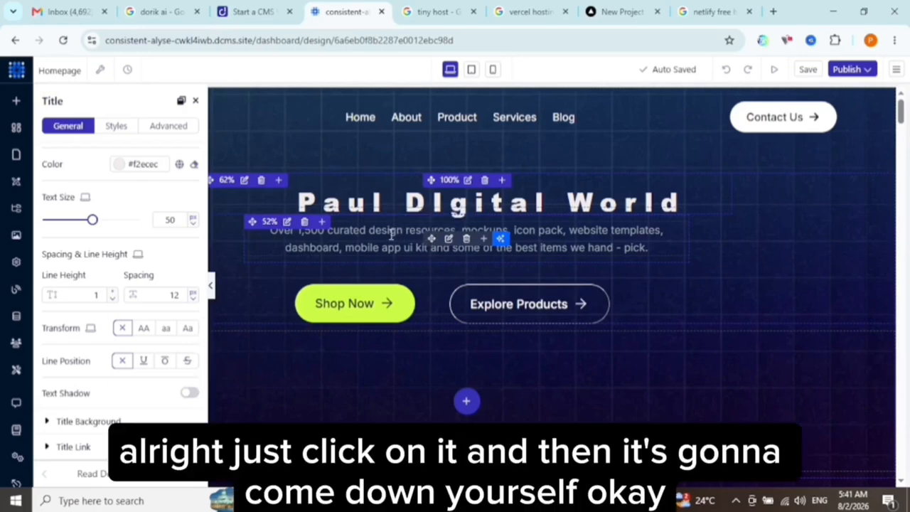
Open the description paragraph below the hero title for editing and set its top margin to 1 px.
click(391, 235)
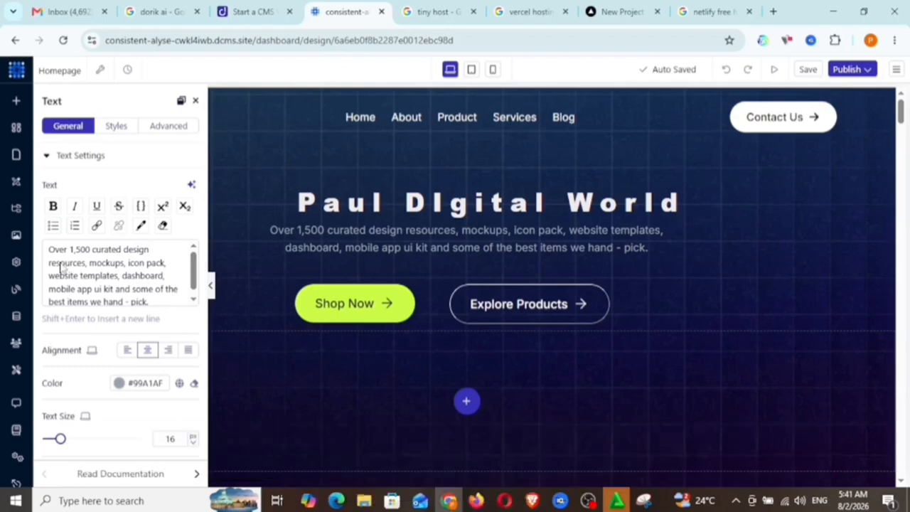
key(ctrl+a)
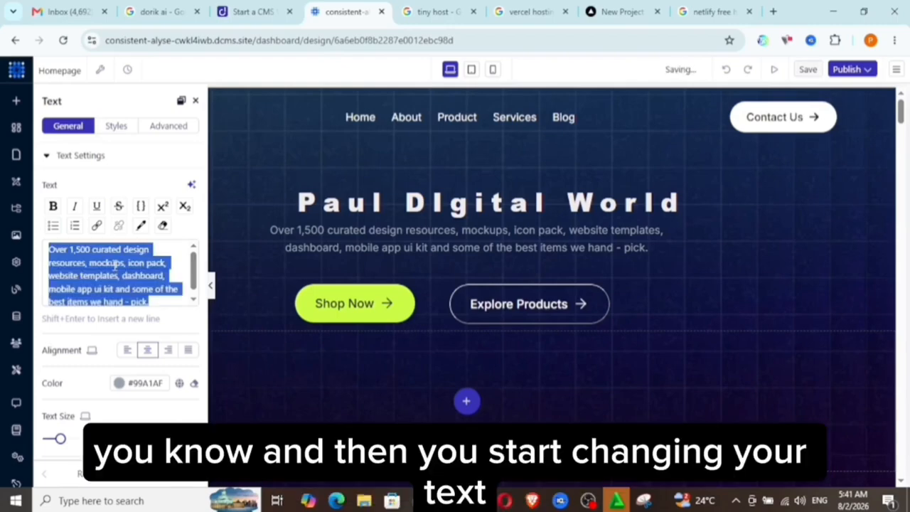
click(115, 264)
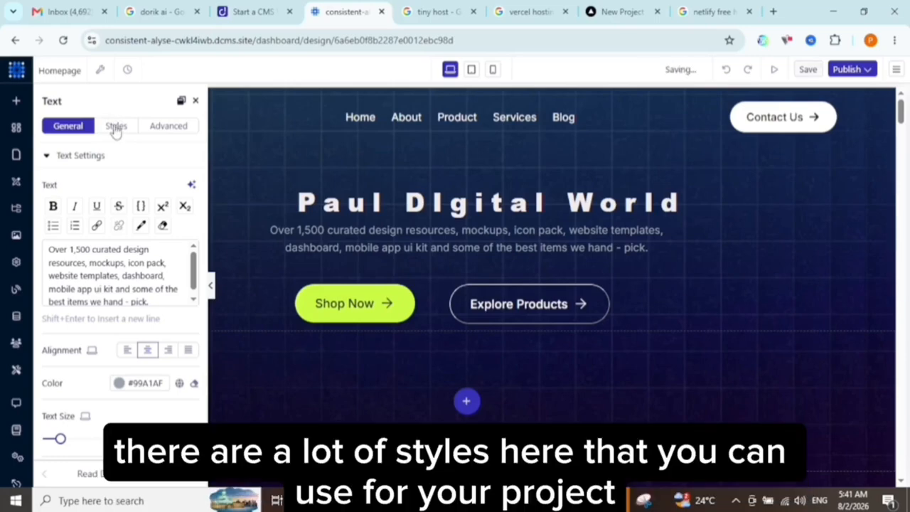
click(115, 128)
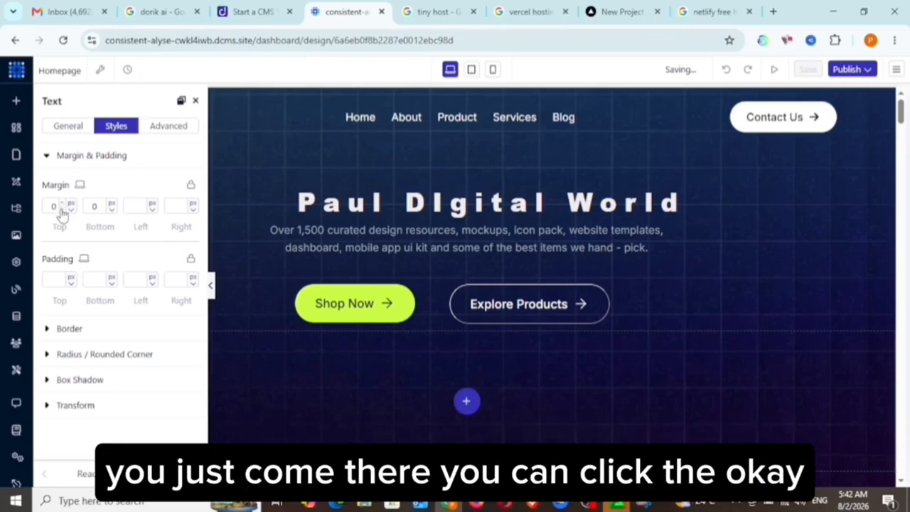
click(62, 211)
click(62, 211)
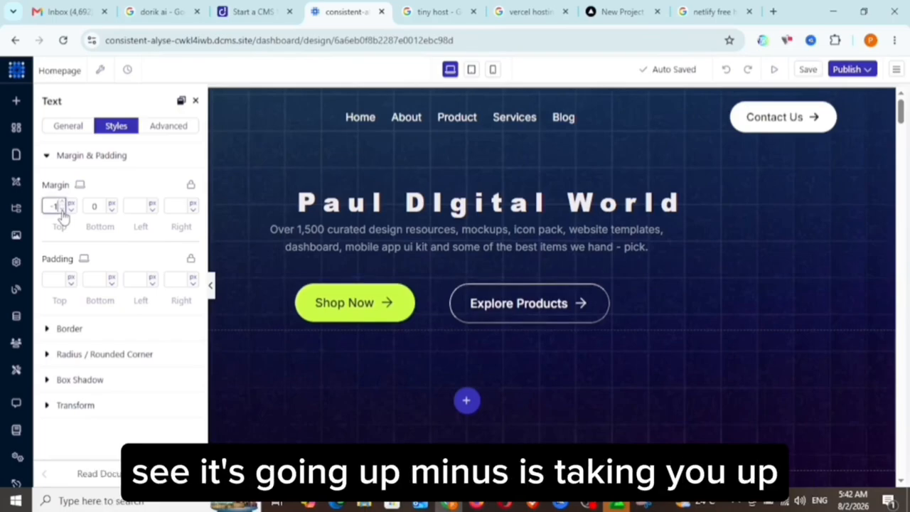
click(62, 211)
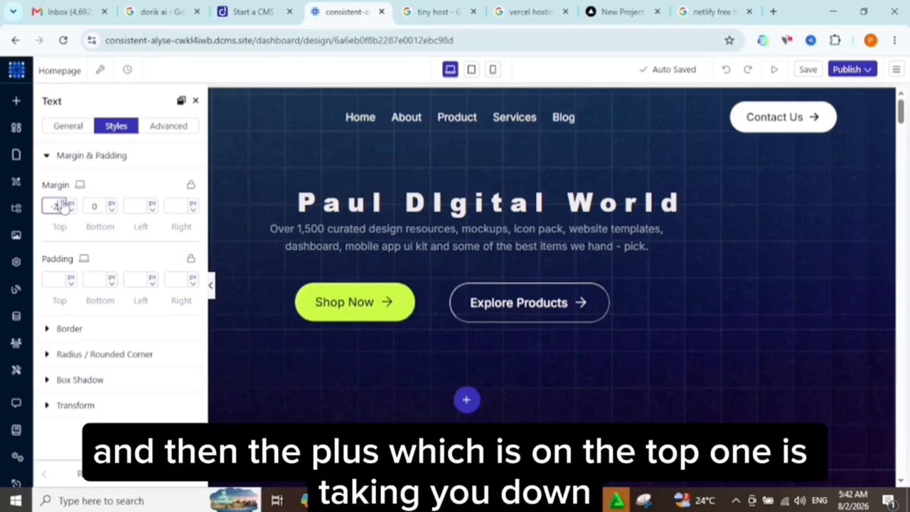
click(63, 205)
click(64, 204)
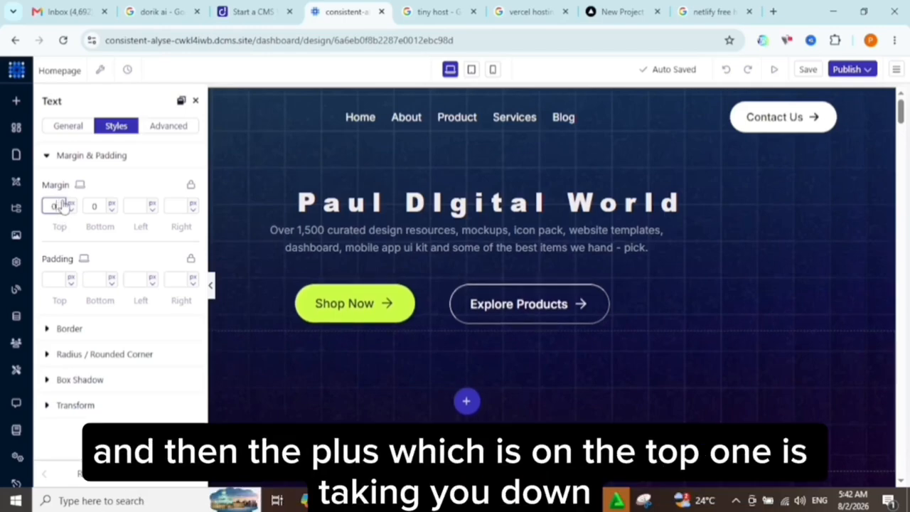
click(64, 204)
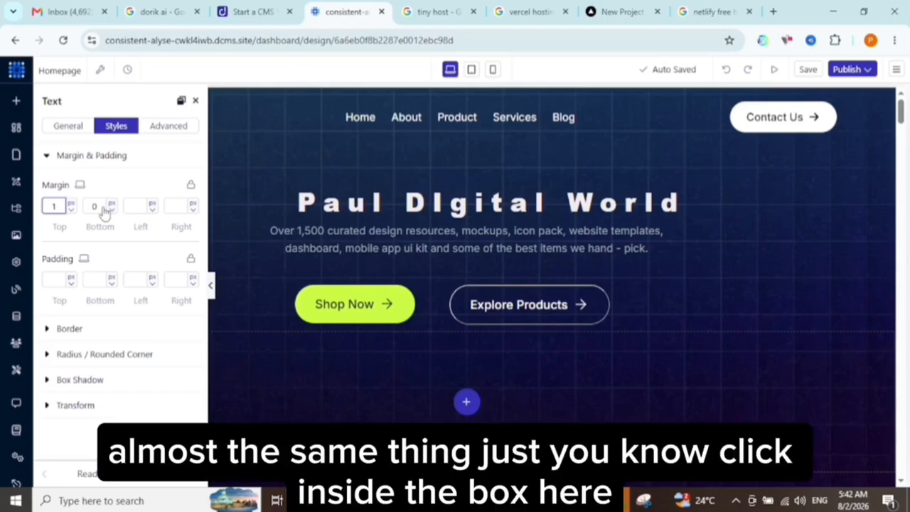
Set the hero description paragraph's bottom margin to -5 px.
click(97, 206)
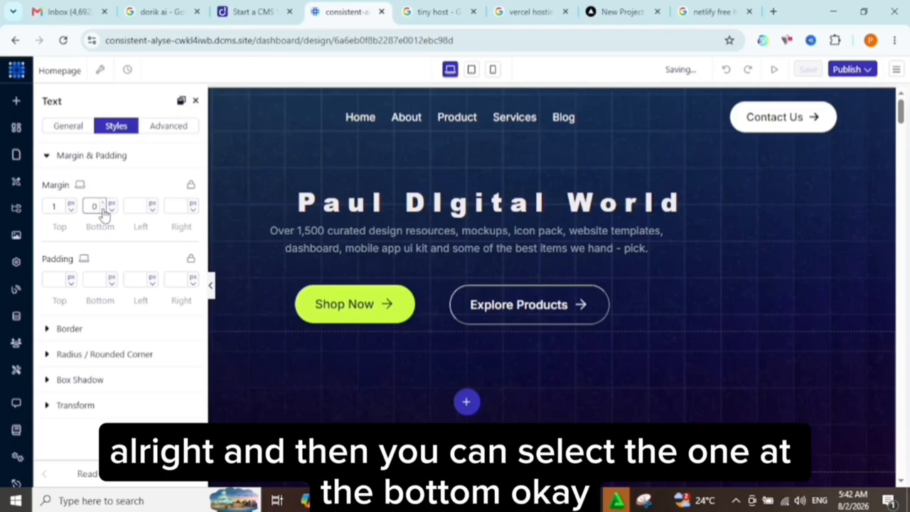
double_click(103, 210)
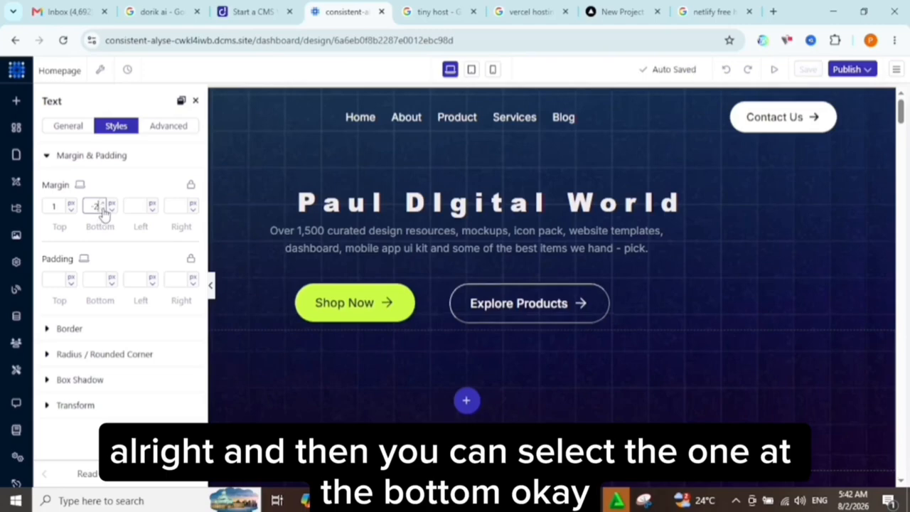
click(104, 210)
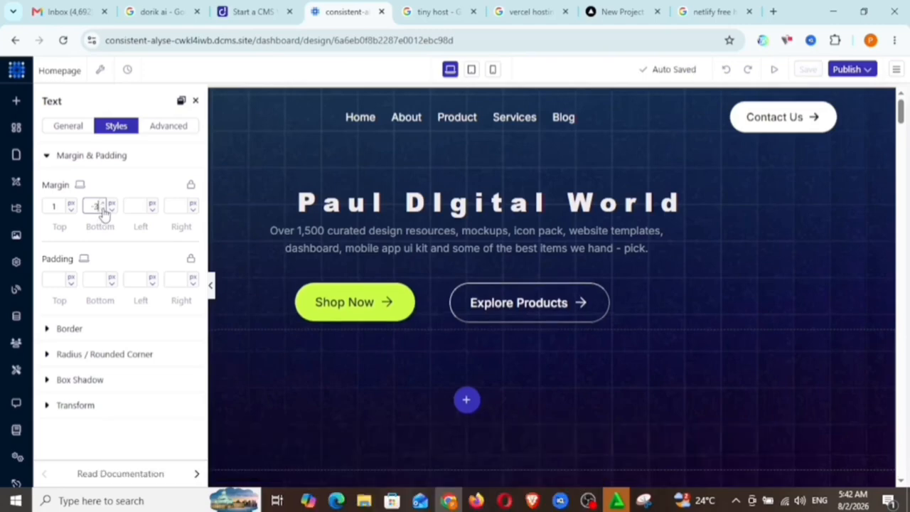
click(102, 209)
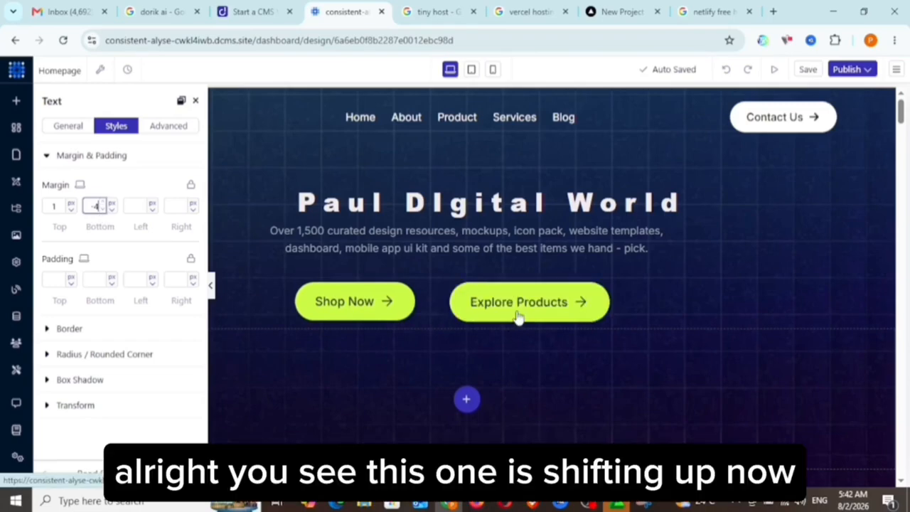
click(106, 203)
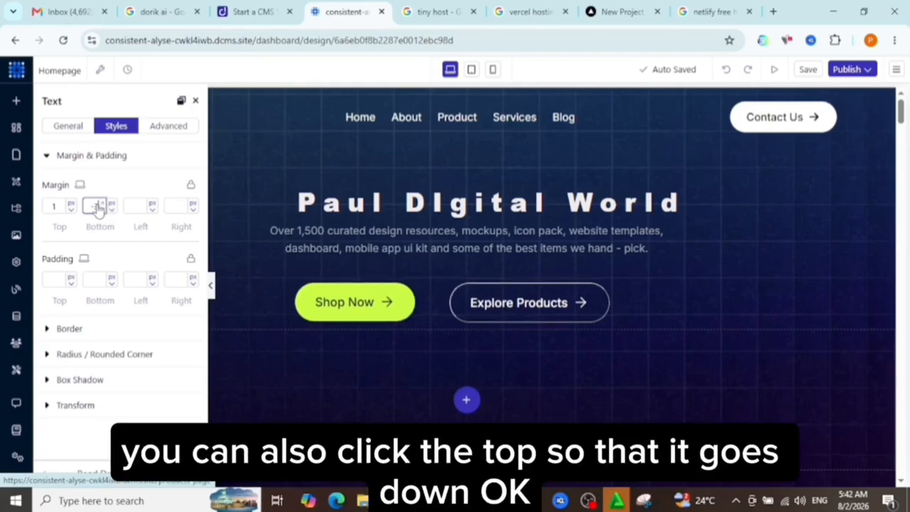
click(104, 208)
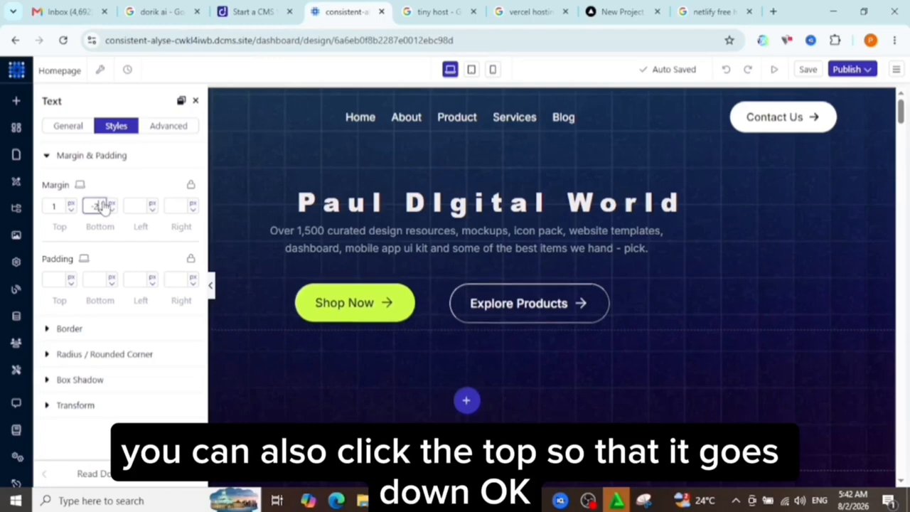
key(Down)
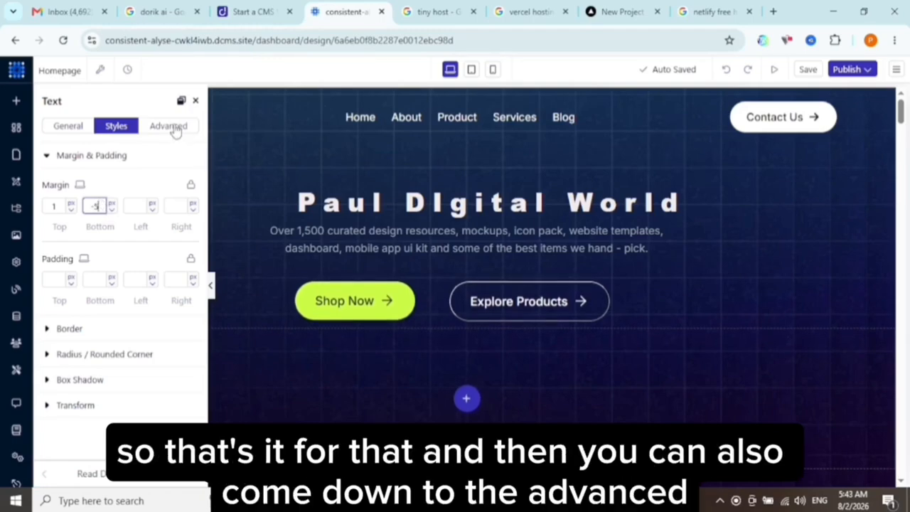
Set the hero description paragraph's font weight to Default in its advanced typography settings.
click(175, 132)
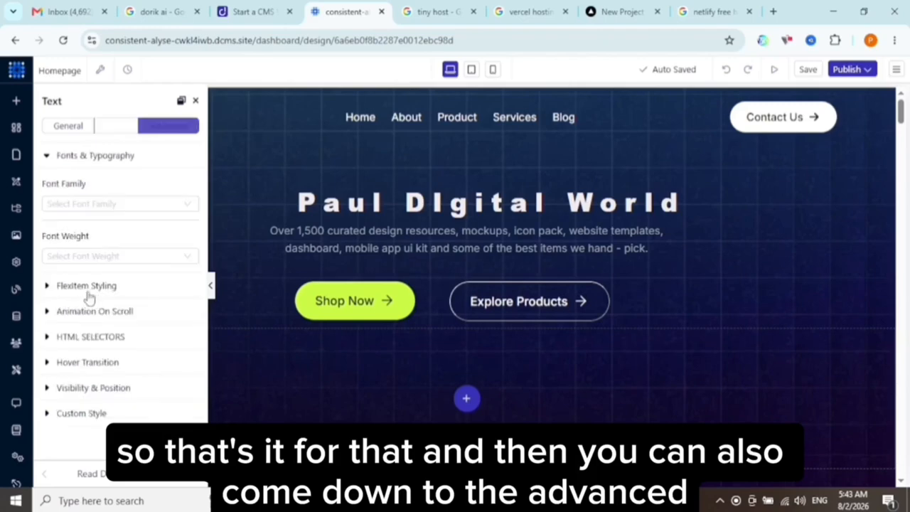
click(97, 254)
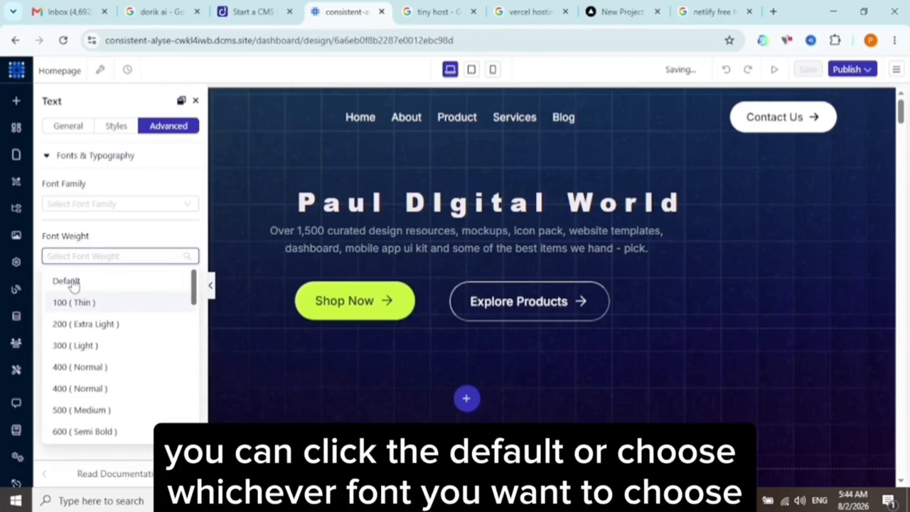
click(73, 282)
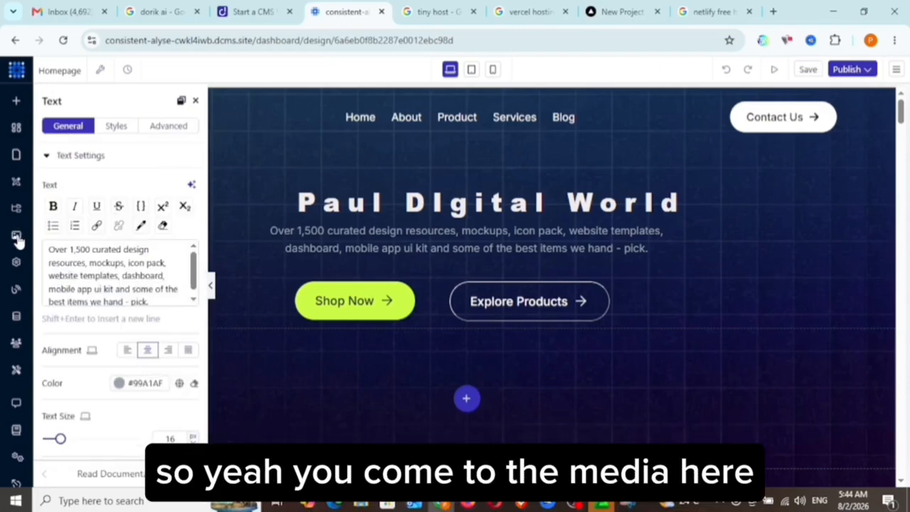
View the images in the media library and close it.
click(16, 236)
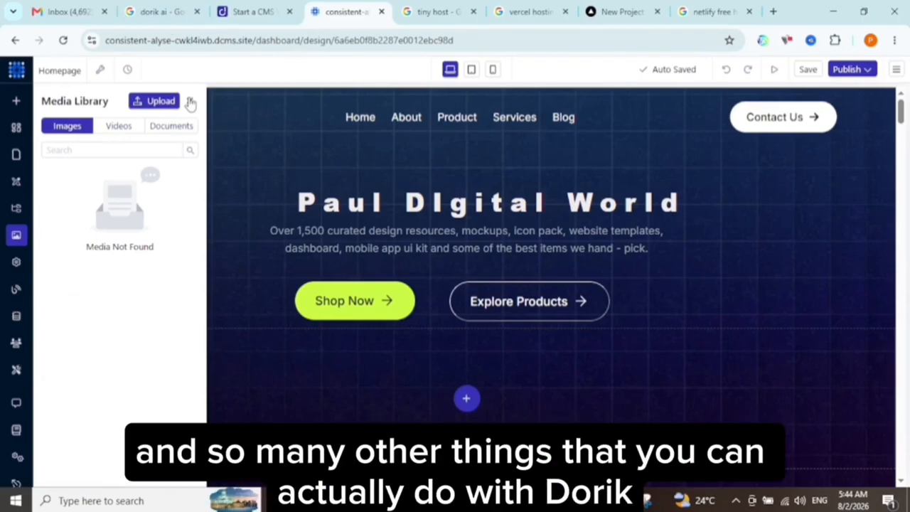
click(189, 101)
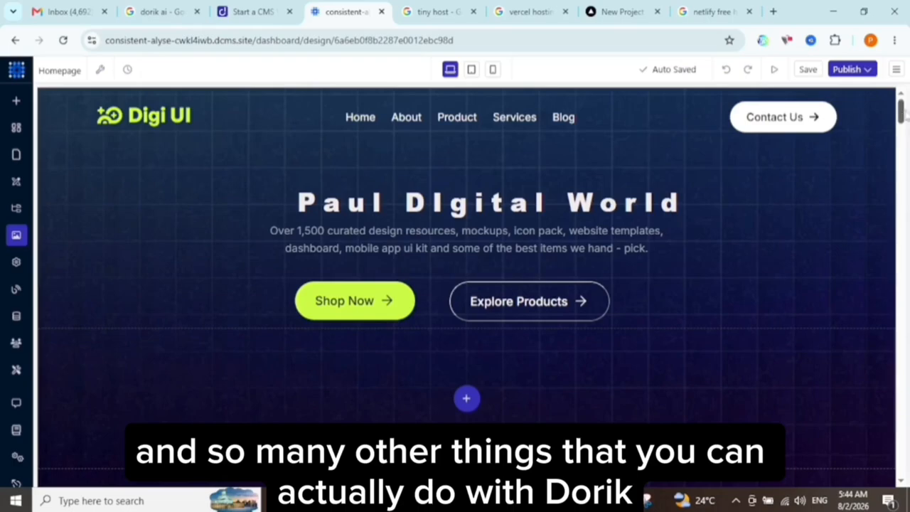
Delete the hero's Shop Now button together with the container that held it.
mouse_move(901, 117)
mouse_down()
mouse_move(902, 205)
mouse_move(901, 119)
mouse_up()
click(362, 194)
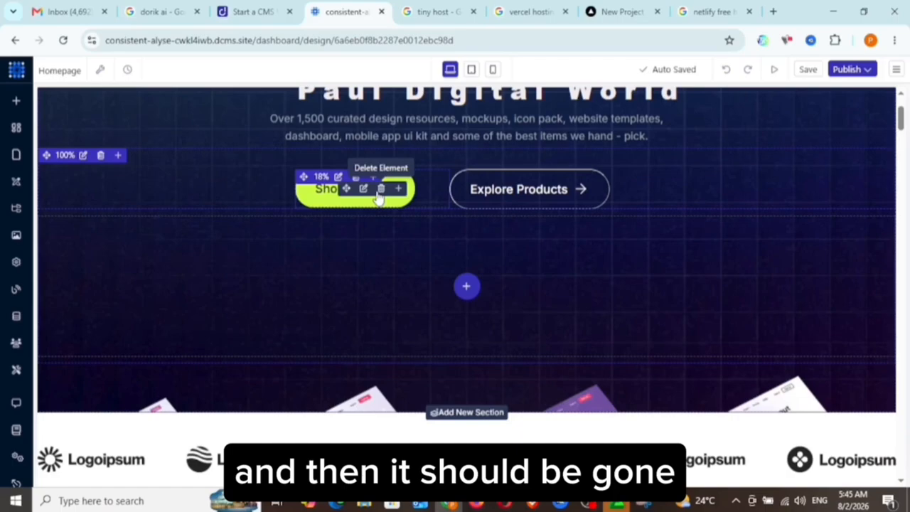
click(380, 190)
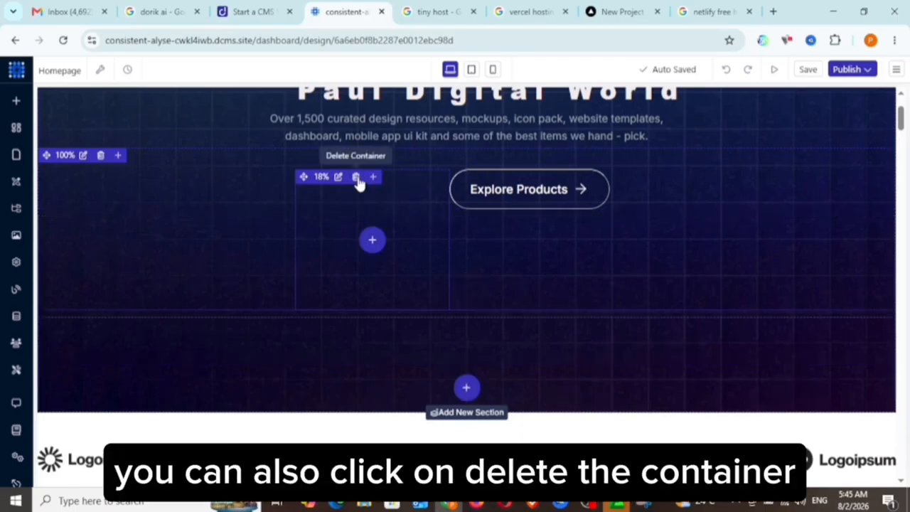
click(357, 177)
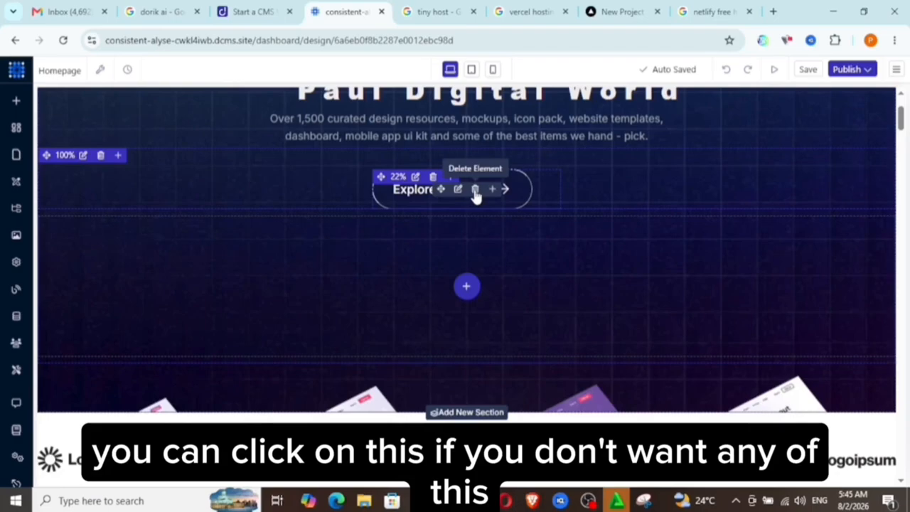
Delete the hero's Explore Products button and the remaining empty containers between the description and the hero image.
click(475, 191)
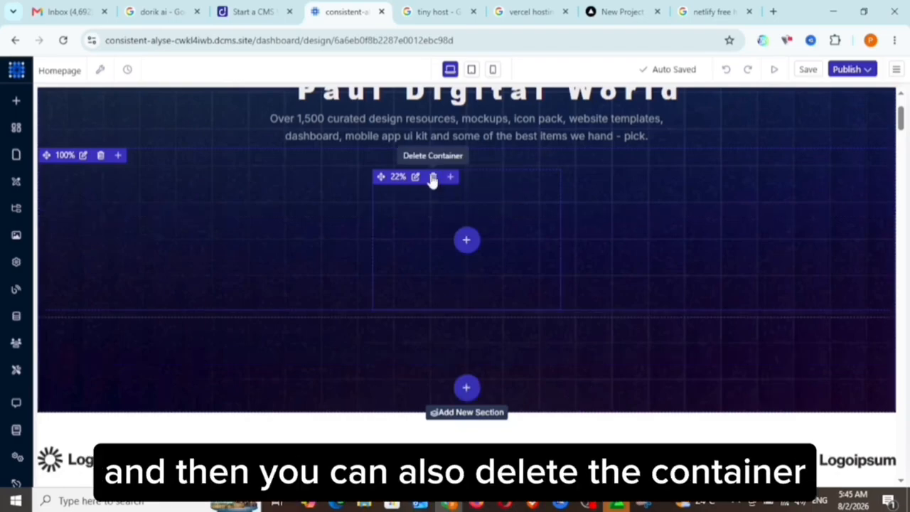
click(432, 177)
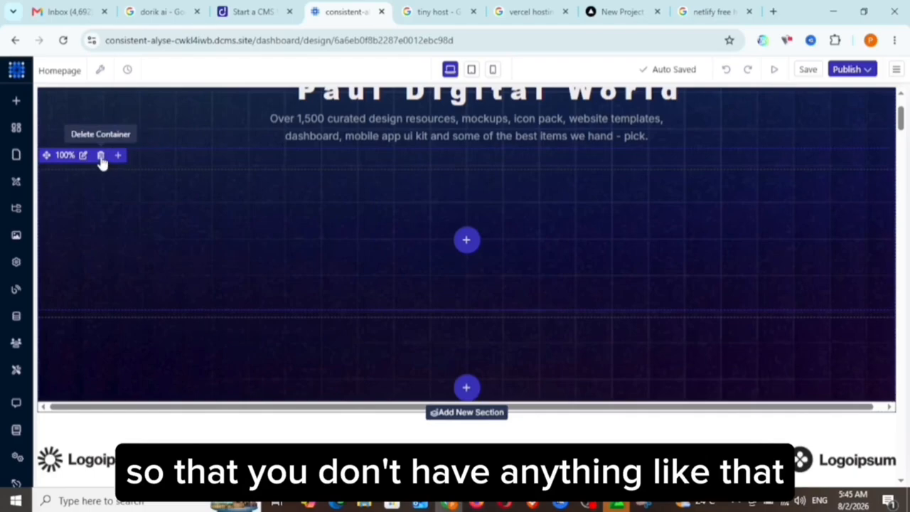
click(102, 160)
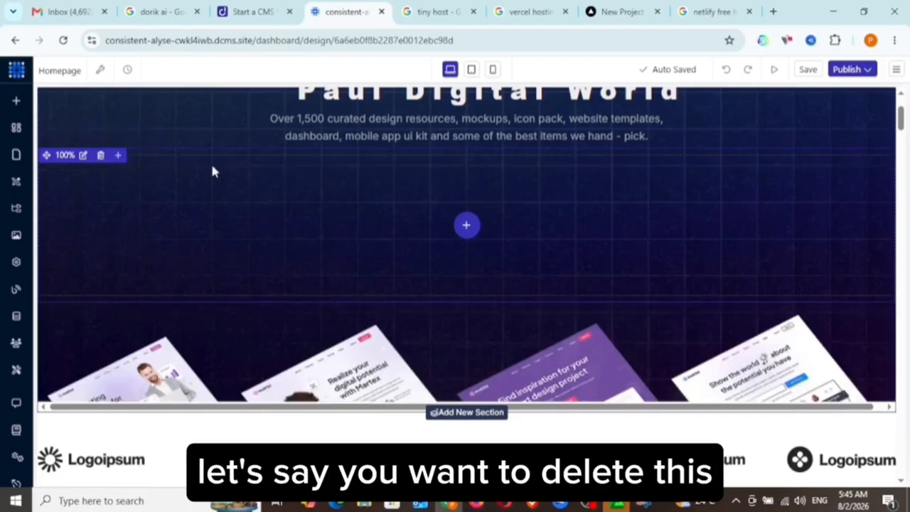
click(102, 158)
click(102, 158)
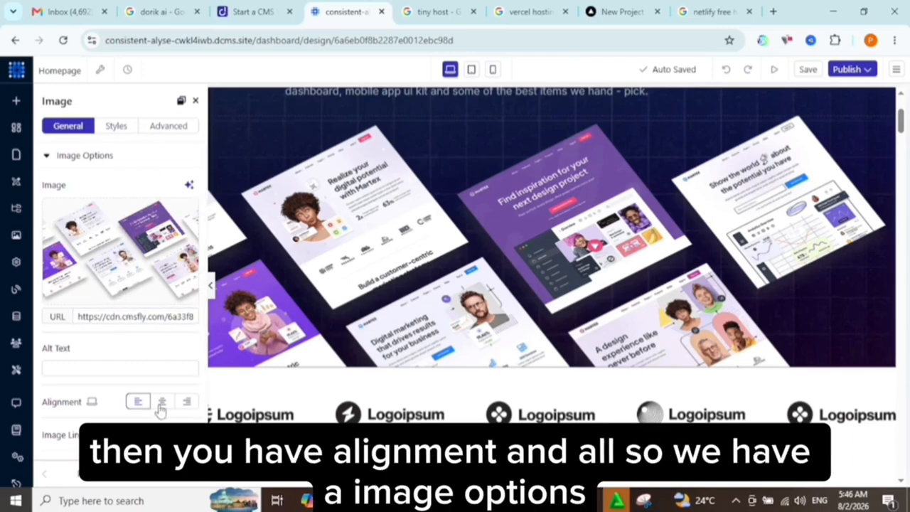
Review the hero image's settings groups and look through the page sections below it.
click(49, 157)
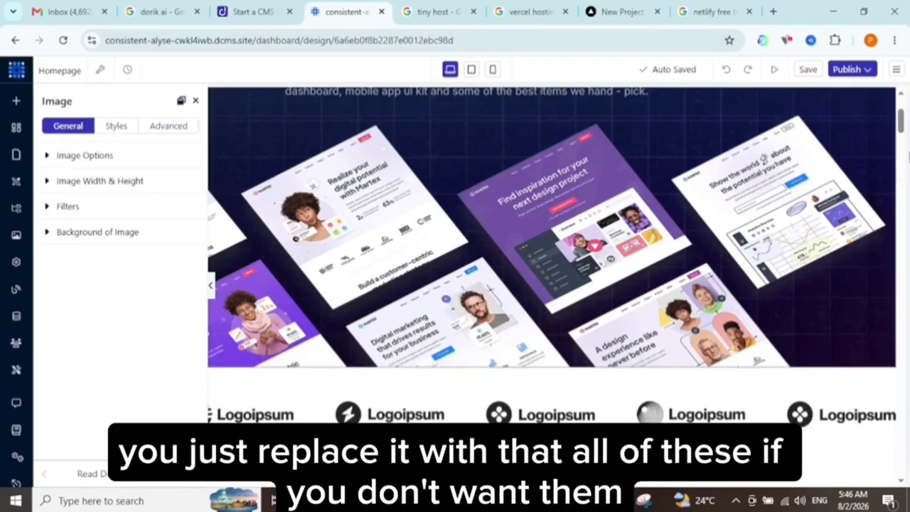
scroll(904, 145, down, 5)
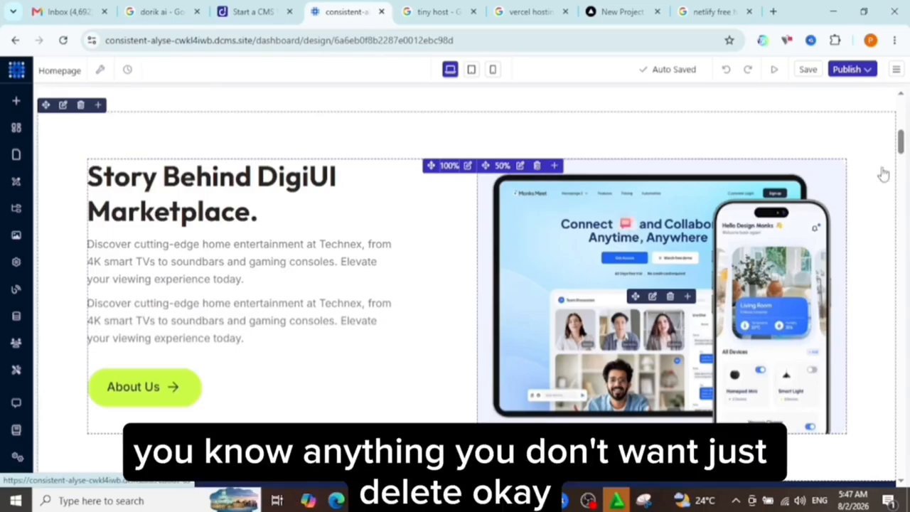
Return to the hero section and check how the homepage looks in the tablet view.
drag(901, 142, 902, 98)
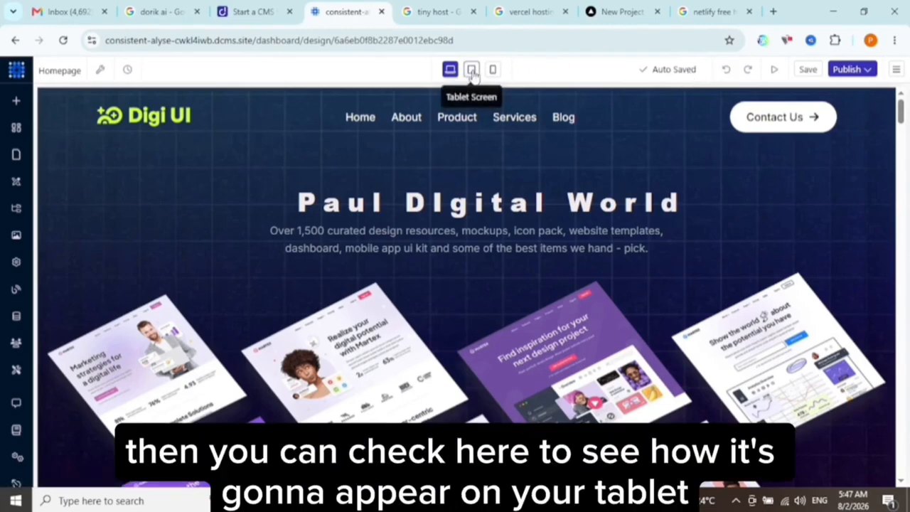
click(472, 70)
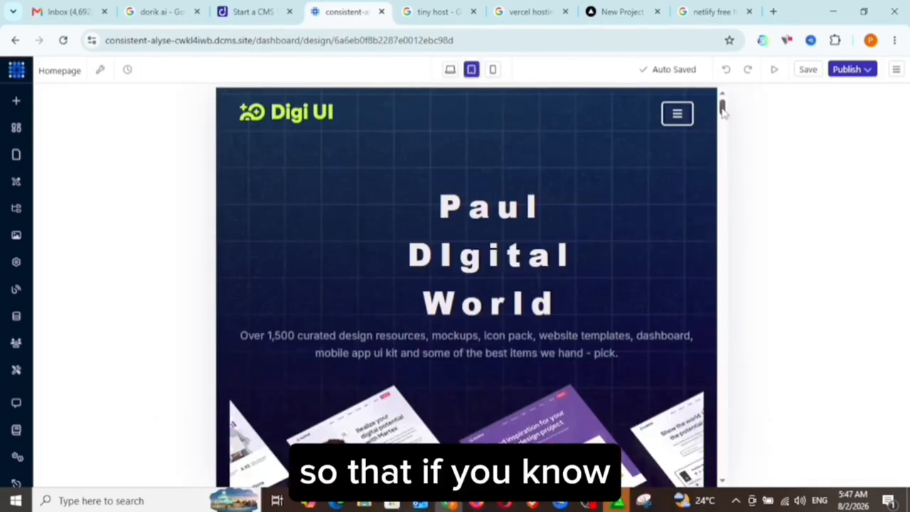
mouse_move(722, 108)
mouse_down()
mouse_move(709, 394)
mouse_move(736, 149)
mouse_move(724, 106)
mouse_up()
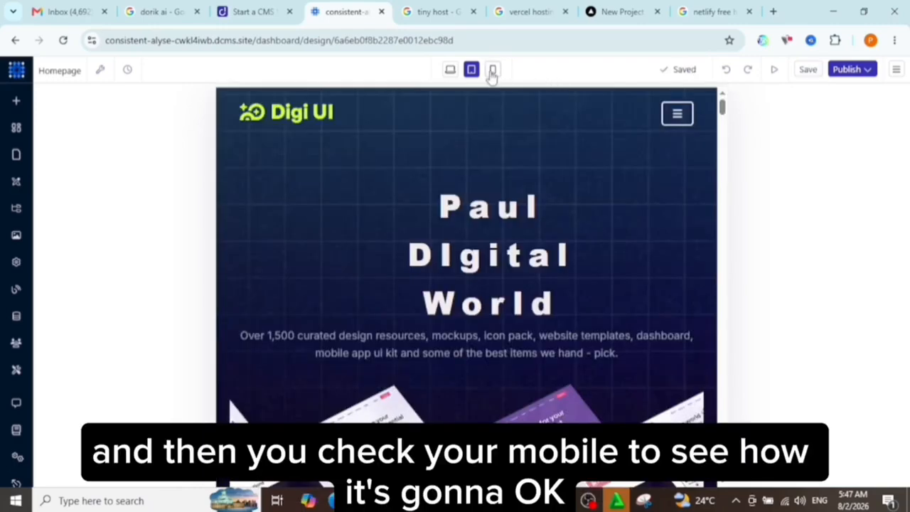
In the mobile view, set the hero title's left margin to -370 px.
click(492, 72)
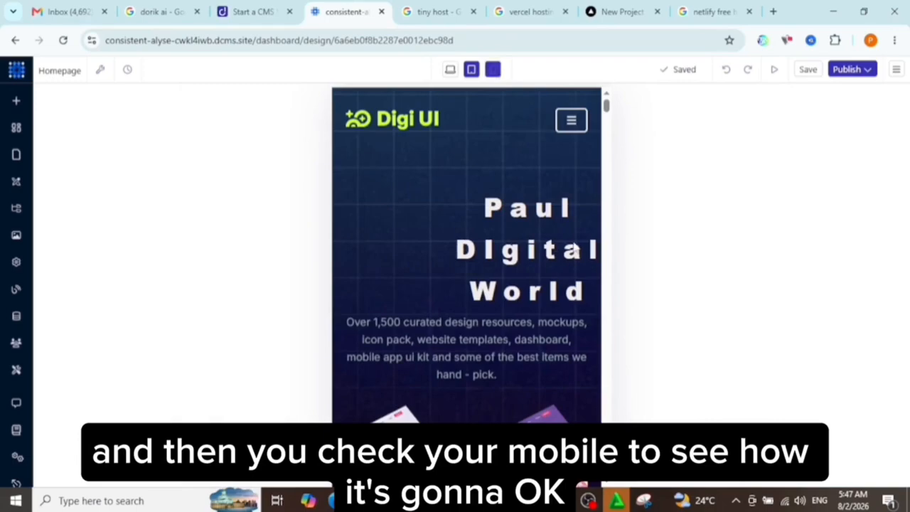
mouse_move(536, 259)
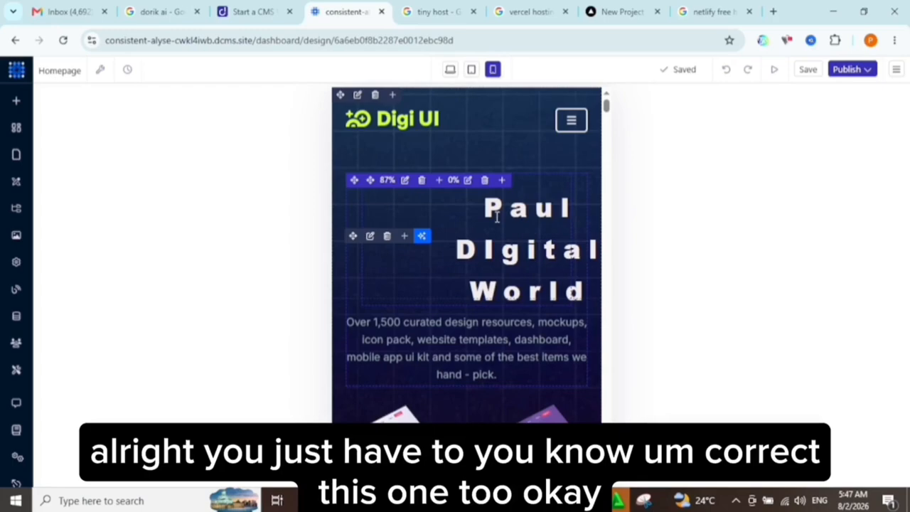
click(518, 254)
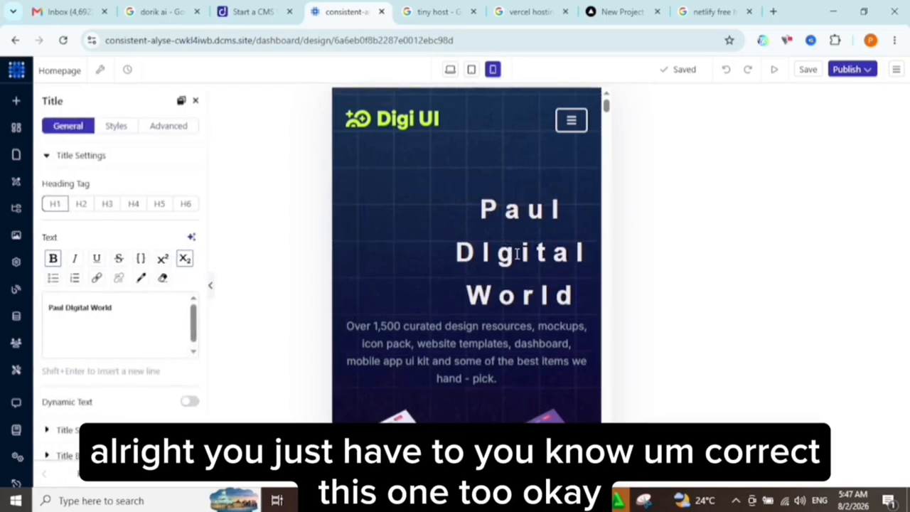
click(116, 126)
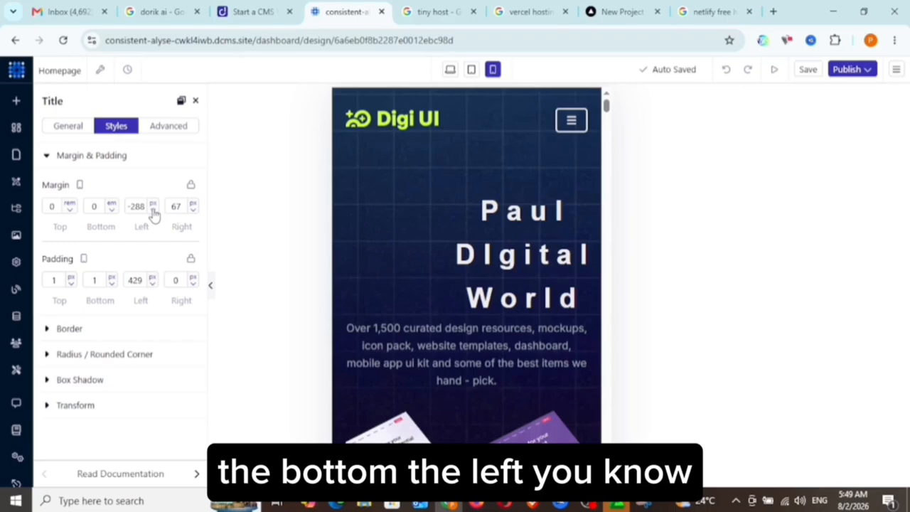
click(152, 207)
click(135, 207)
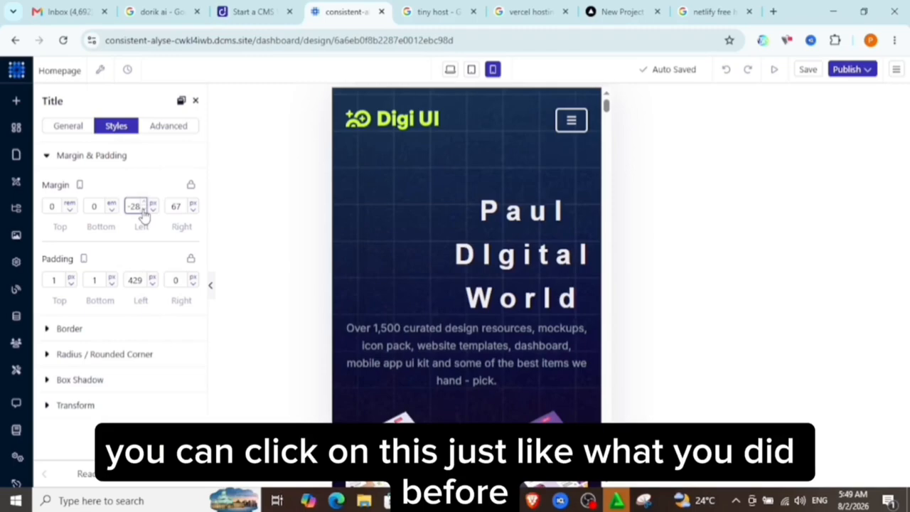
key(Down)
click(144, 212)
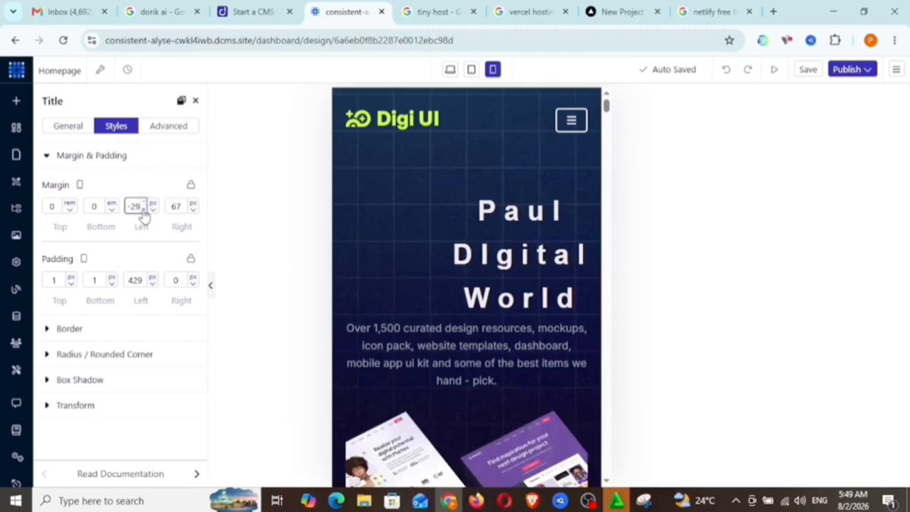
click(144, 212)
click(144, 212)
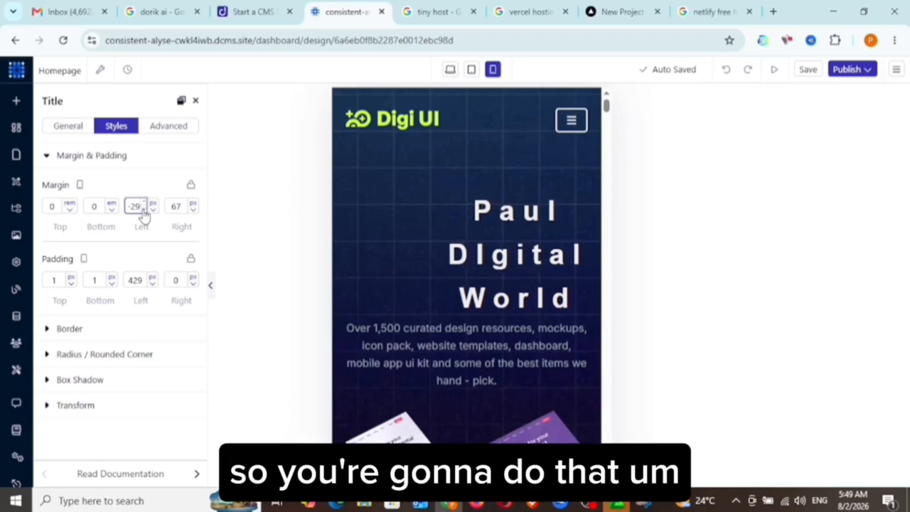
click(143, 212)
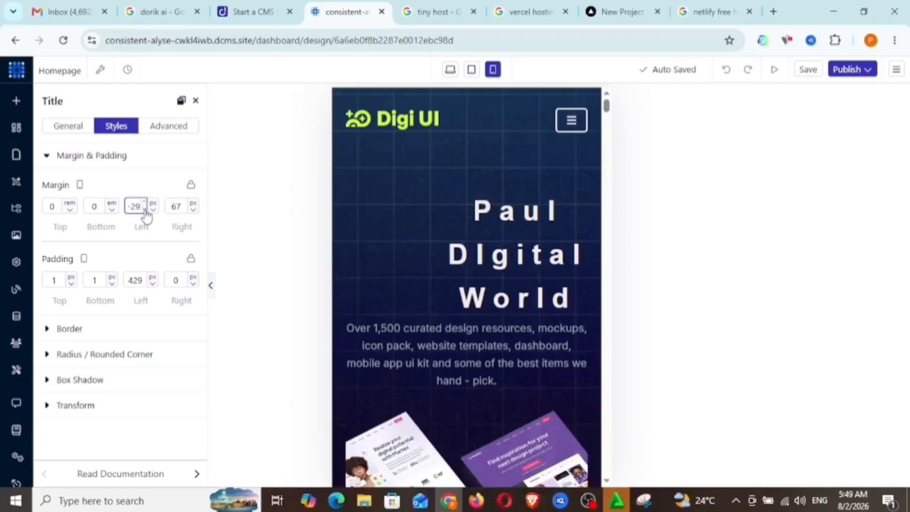
click(143, 212)
click(143, 212)
click(144, 212)
click(144, 212)
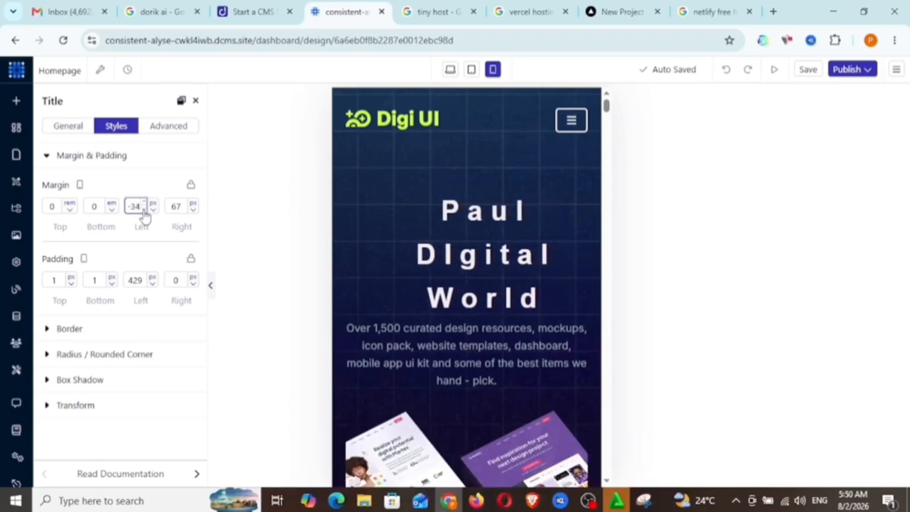
click(144, 212)
click(144, 212)
click(144, 212)
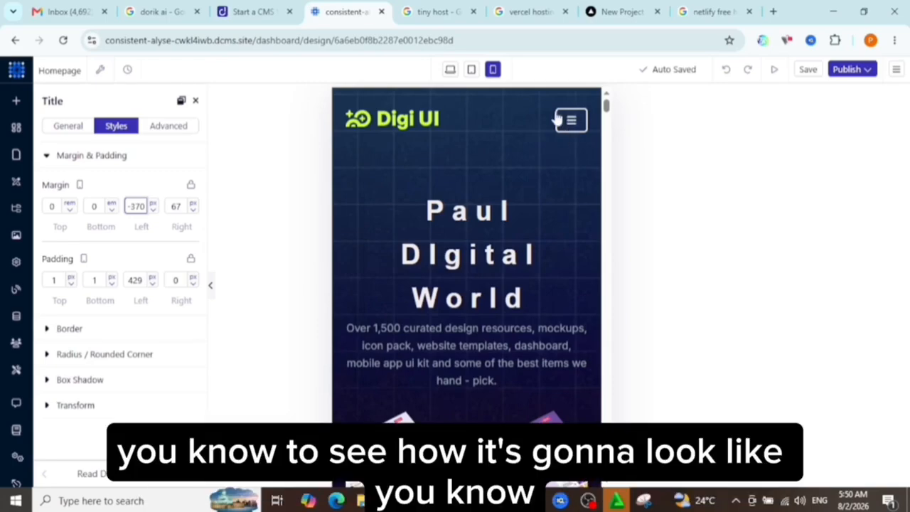
Expand the header's mobile navigation menu to examine its links and collapse it again.
click(579, 167)
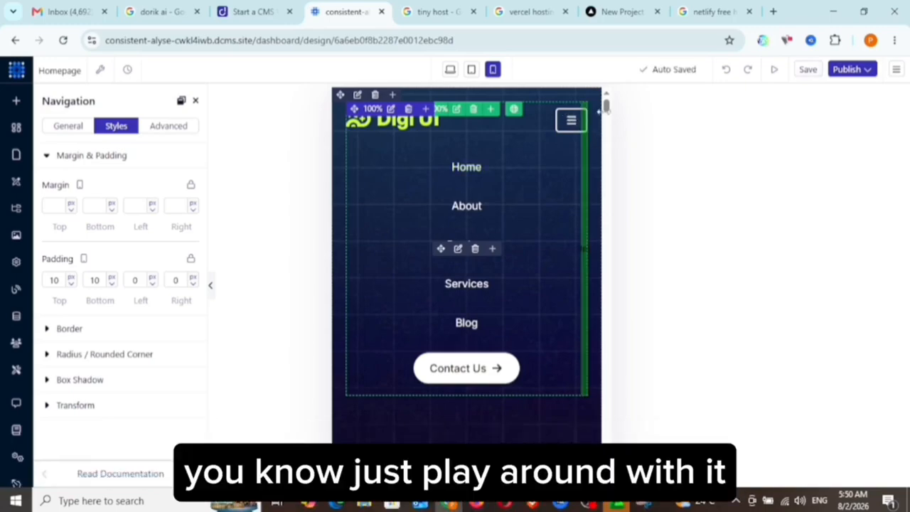
mouse_move(606, 114)
mouse_down()
mouse_move(606, 132)
mouse_move(605, 102)
mouse_up()
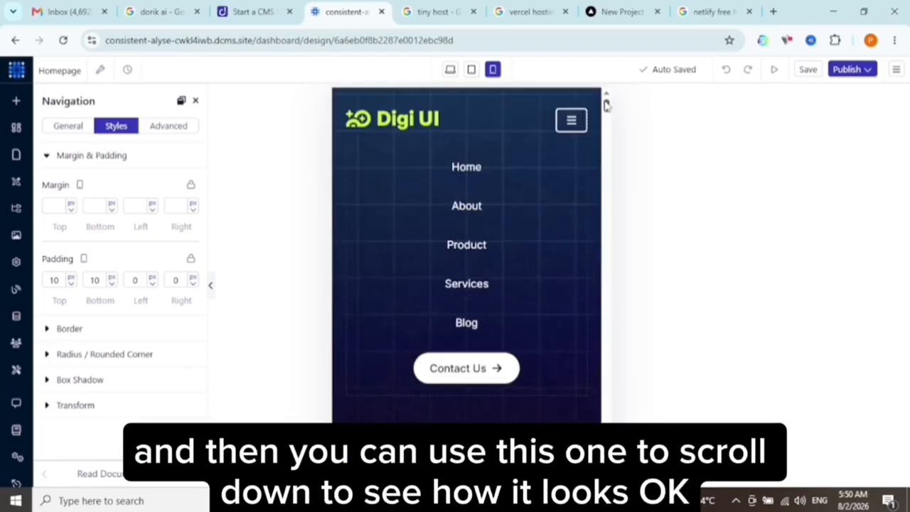
click(571, 123)
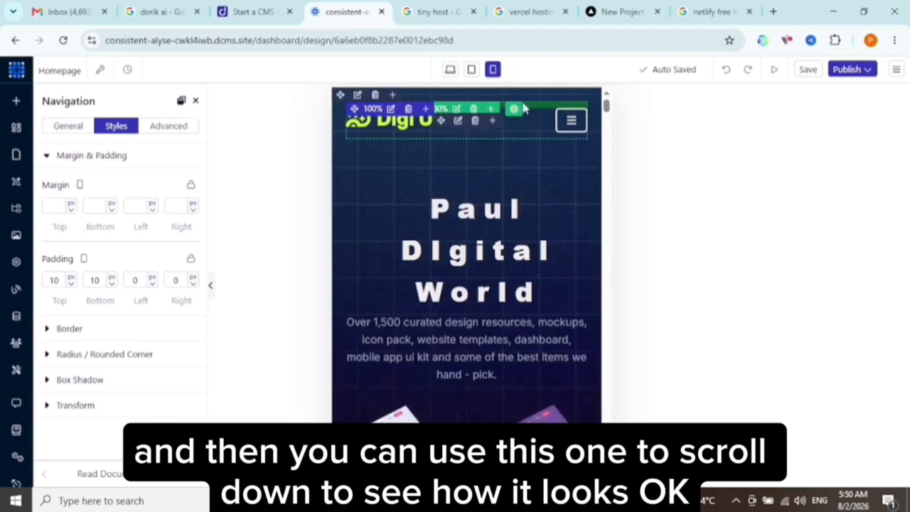
Return to the desktop view by way of the tablet view and preview the homepage, closing the preview when done.
click(472, 71)
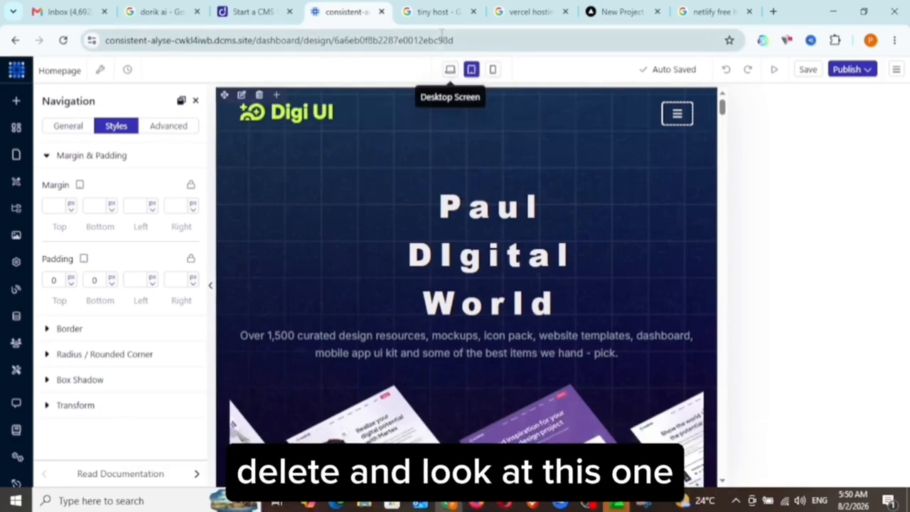
click(450, 70)
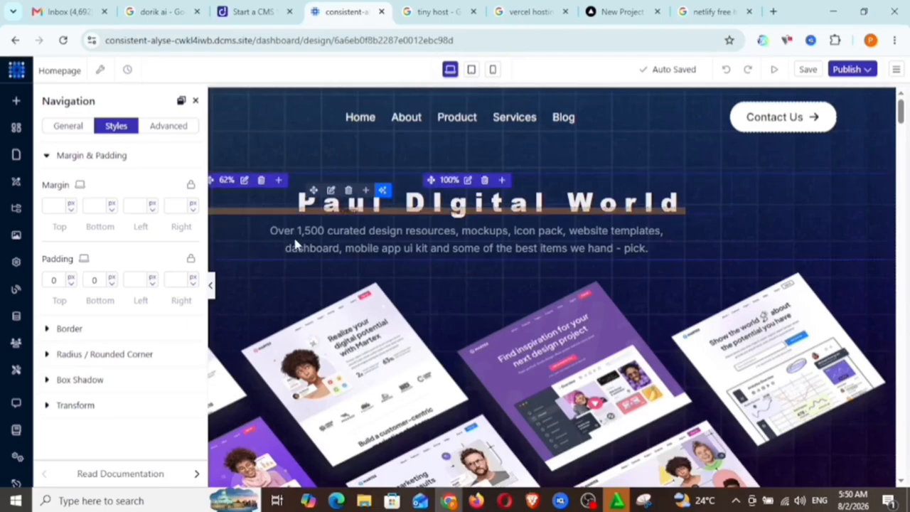
click(774, 70)
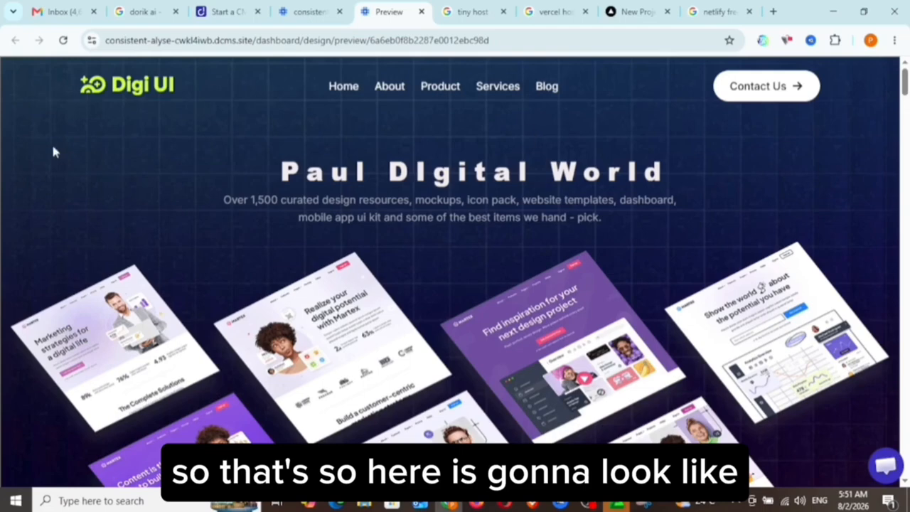
key(ctrl+w)
Open the header navigation's general settings to examine the brand logo image, alt text and link options.
mouse_move(155, 122)
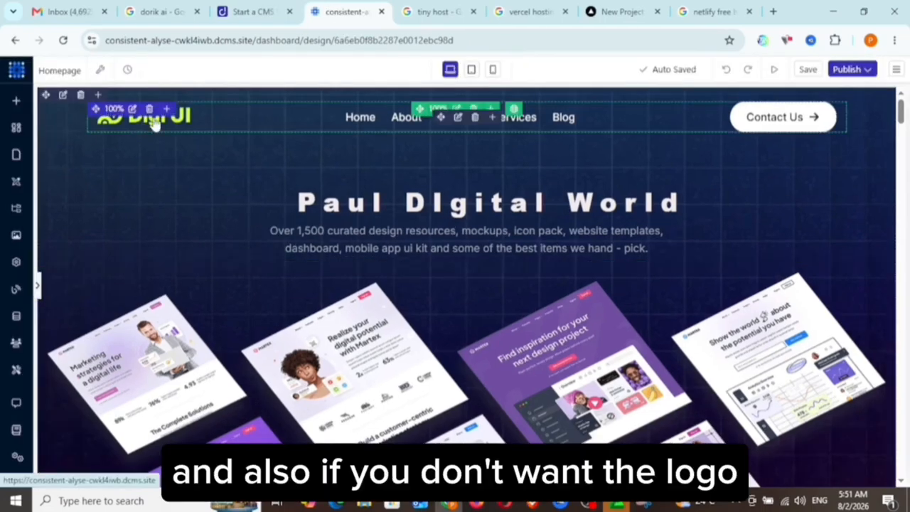
click(154, 123)
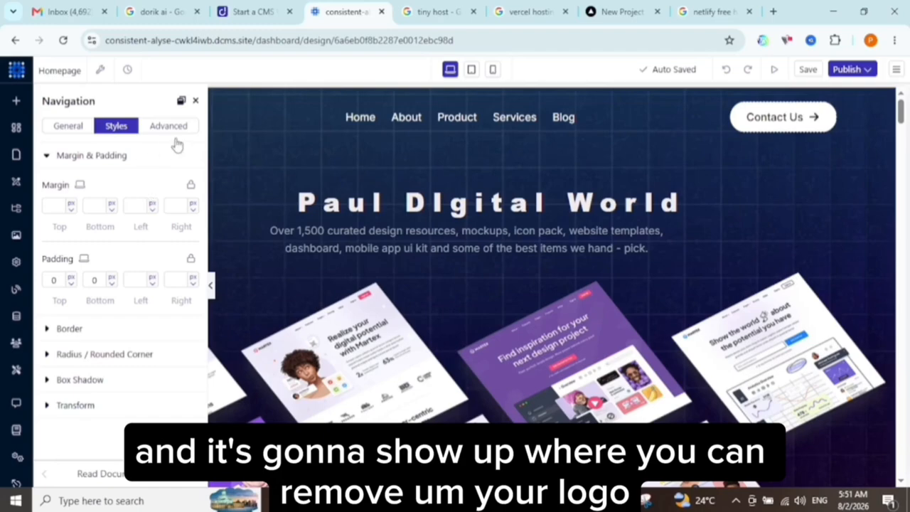
click(72, 133)
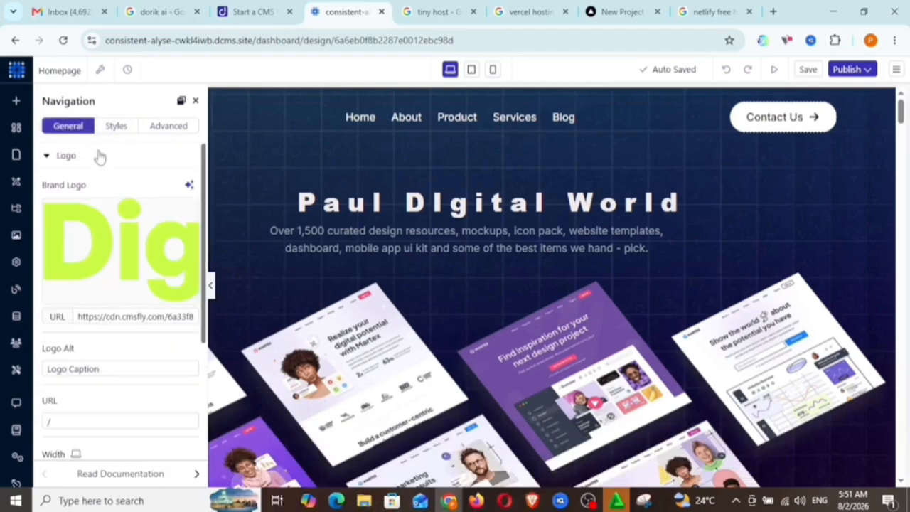
mouse_move(118, 230)
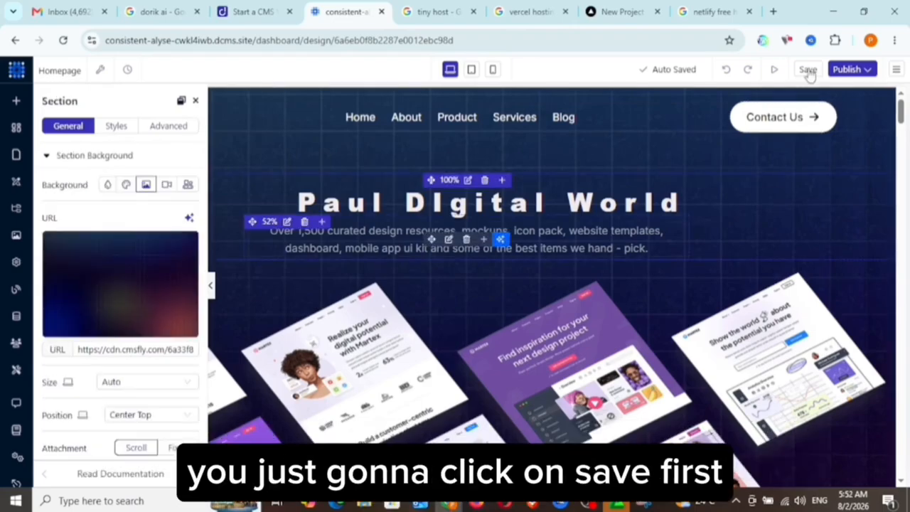
Leave the section settings and save the homepage.
click(809, 70)
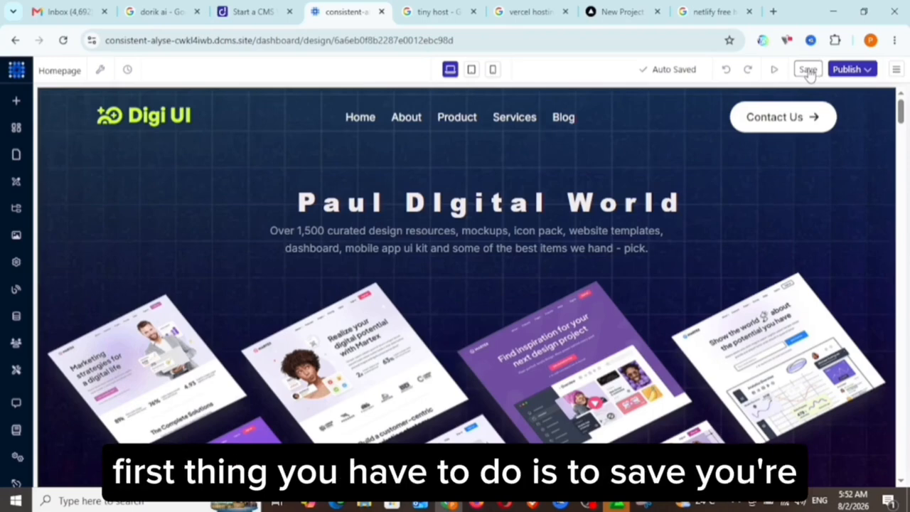
click(808, 69)
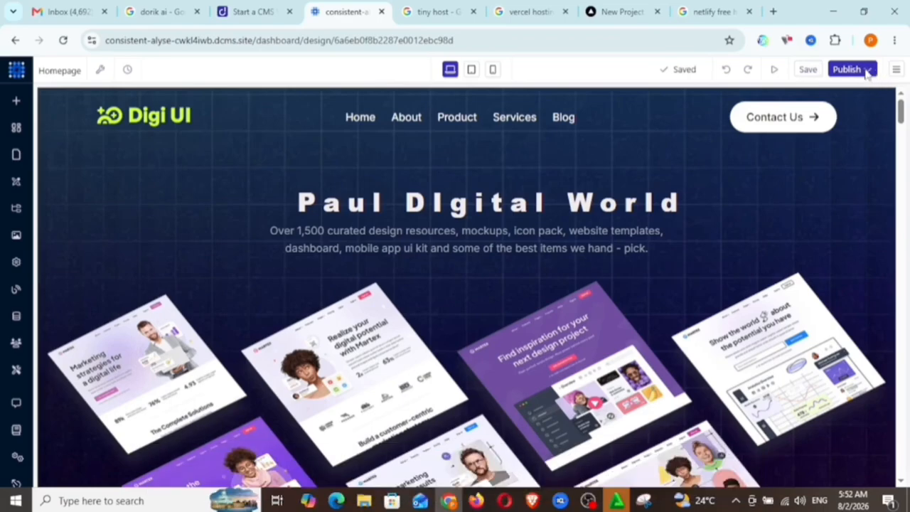
Try adding a custom domain from the website's publishing options, entering Paul-Digital-World as the domain name.
click(868, 72)
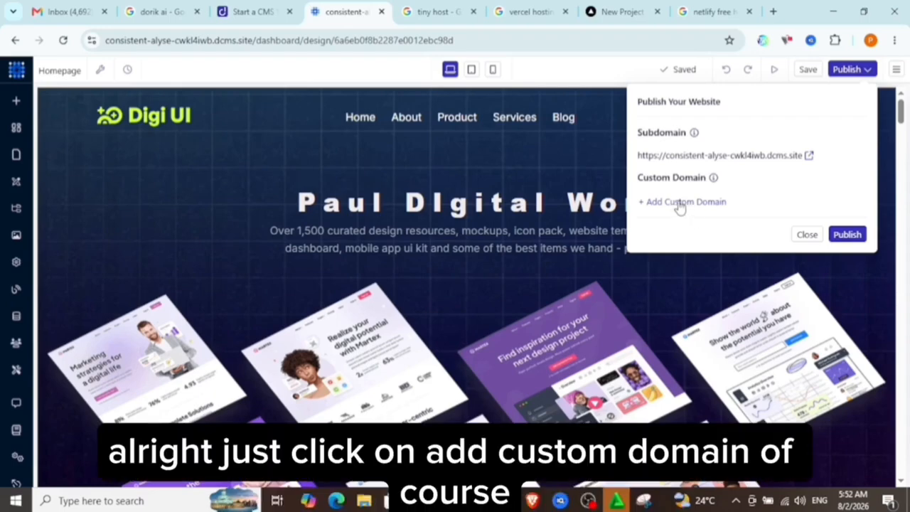
click(679, 203)
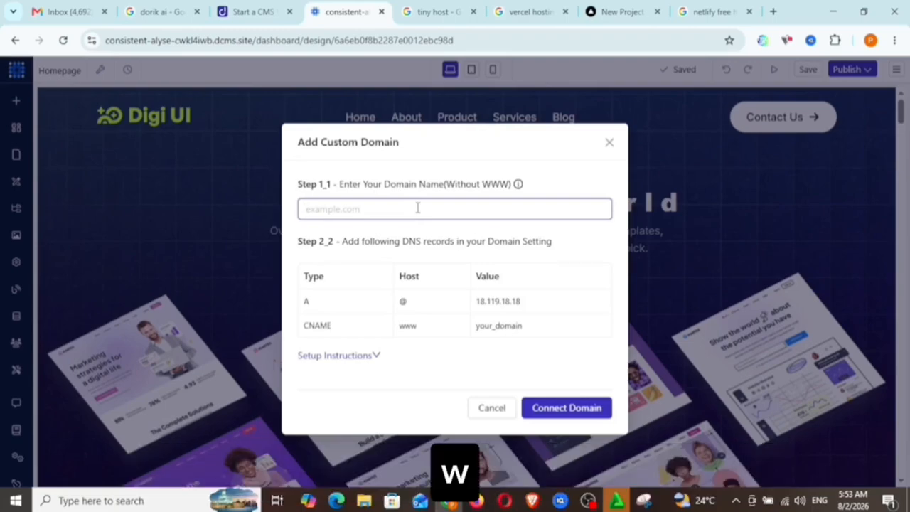
text(Paul-Digital-World)
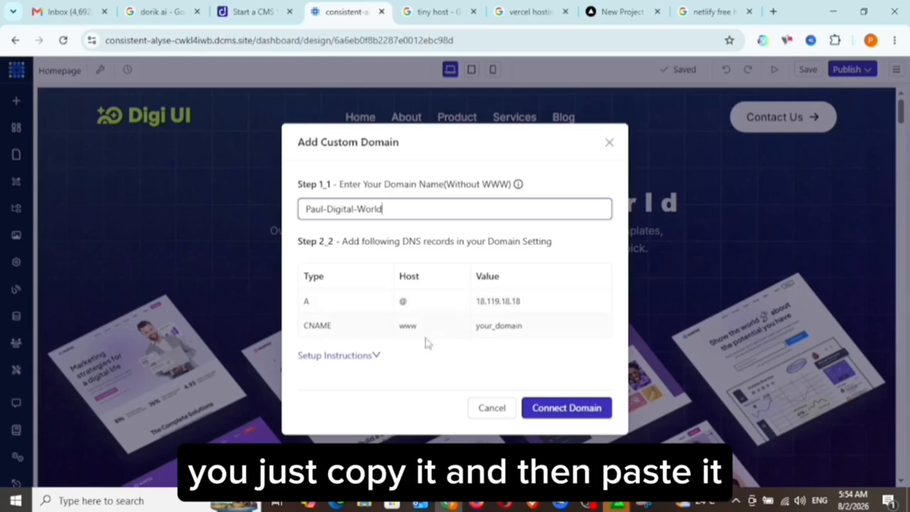
Examine the domain providers offered under the setup instructions and close the custom domain dialog without connecting.
click(373, 359)
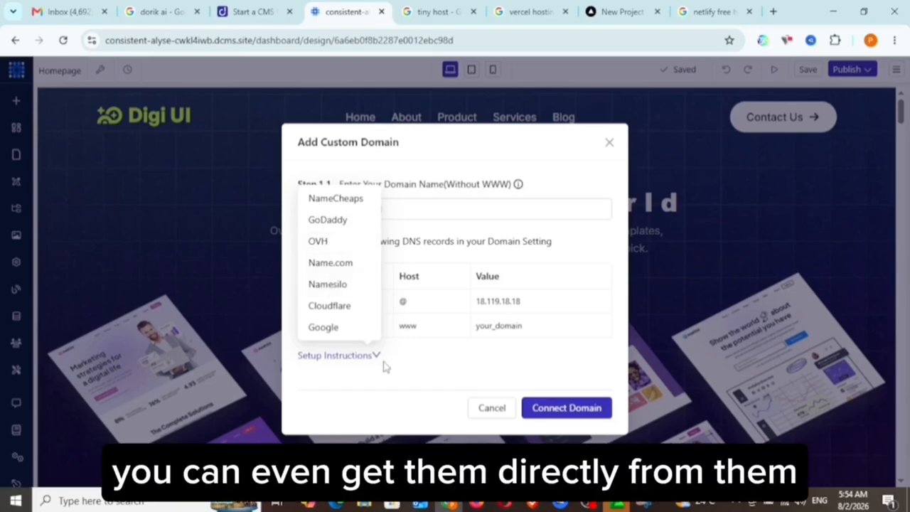
click(578, 177)
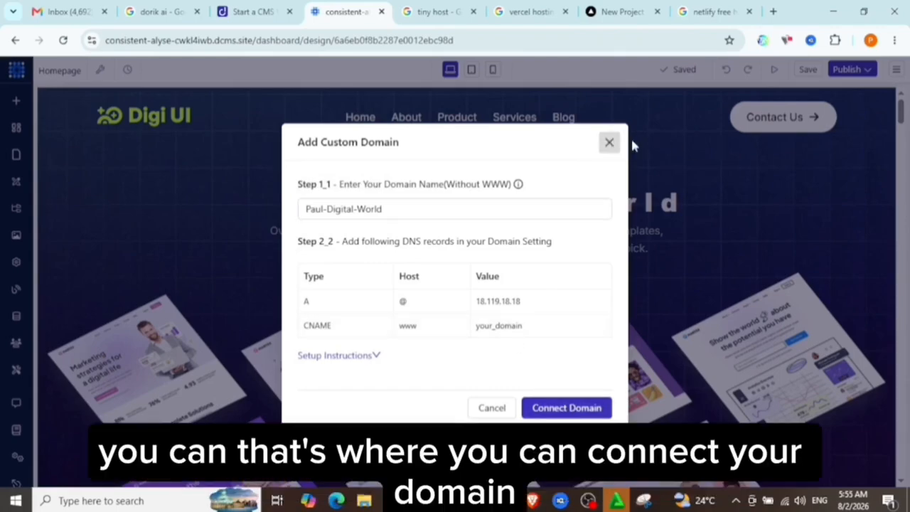
click(609, 141)
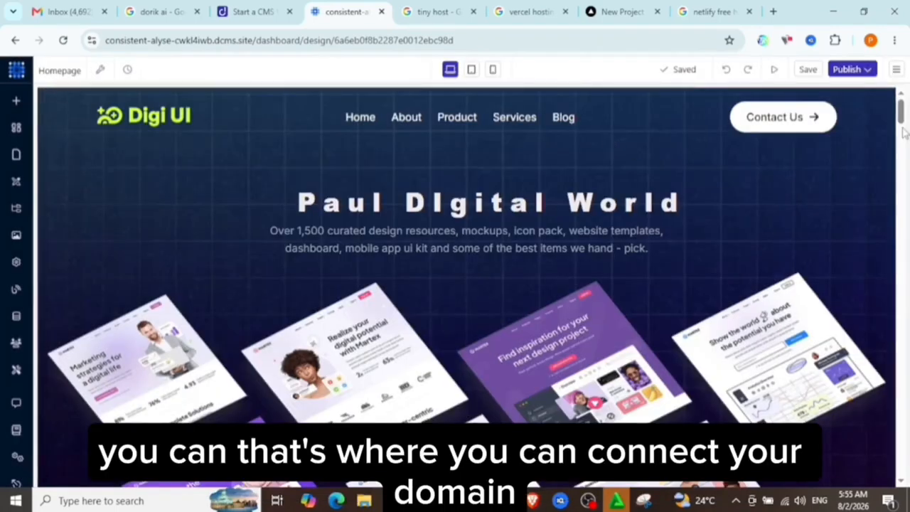